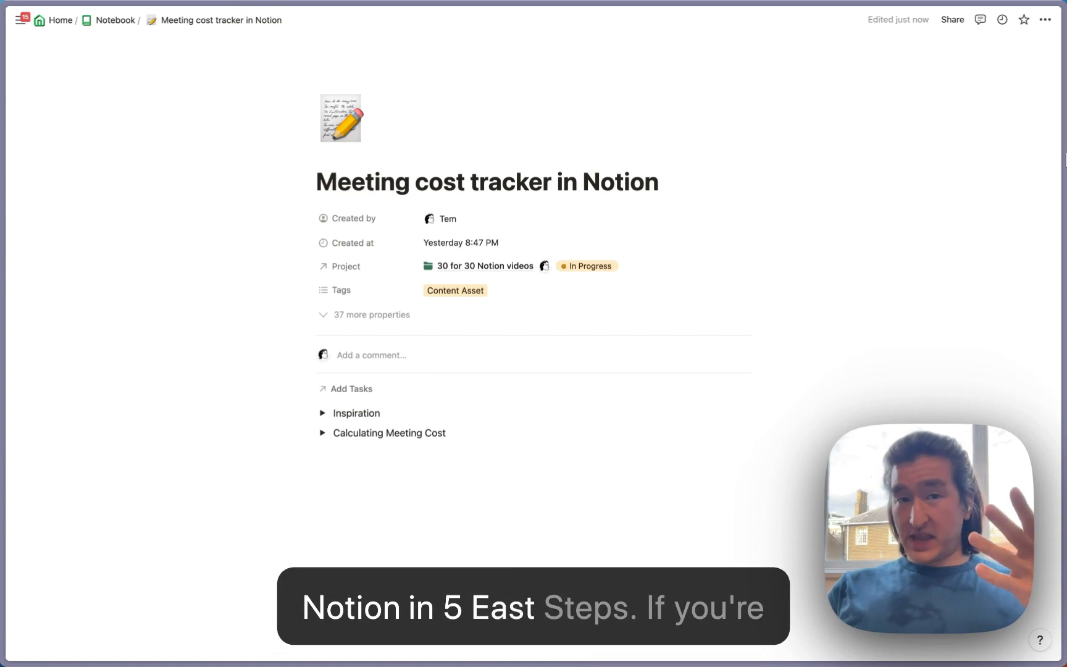
Review the embedded tweets about showing meeting costs under Inspiration, enlarging the first one, and collapse the section again.
click(323, 414)
scroll(323, 417, down, 5)
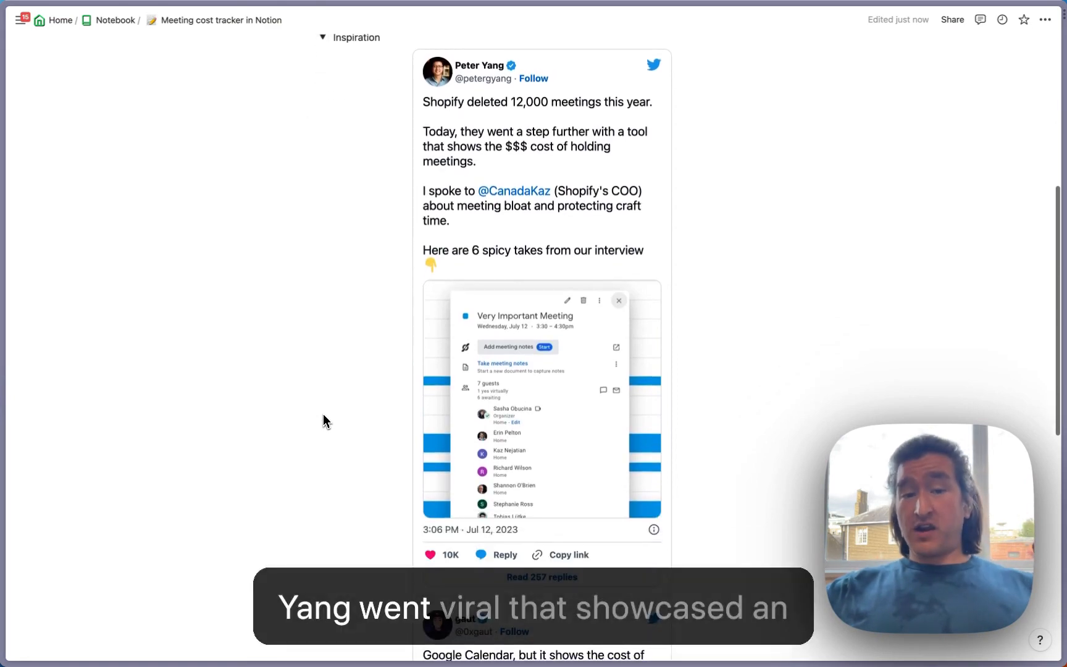
click(543, 392)
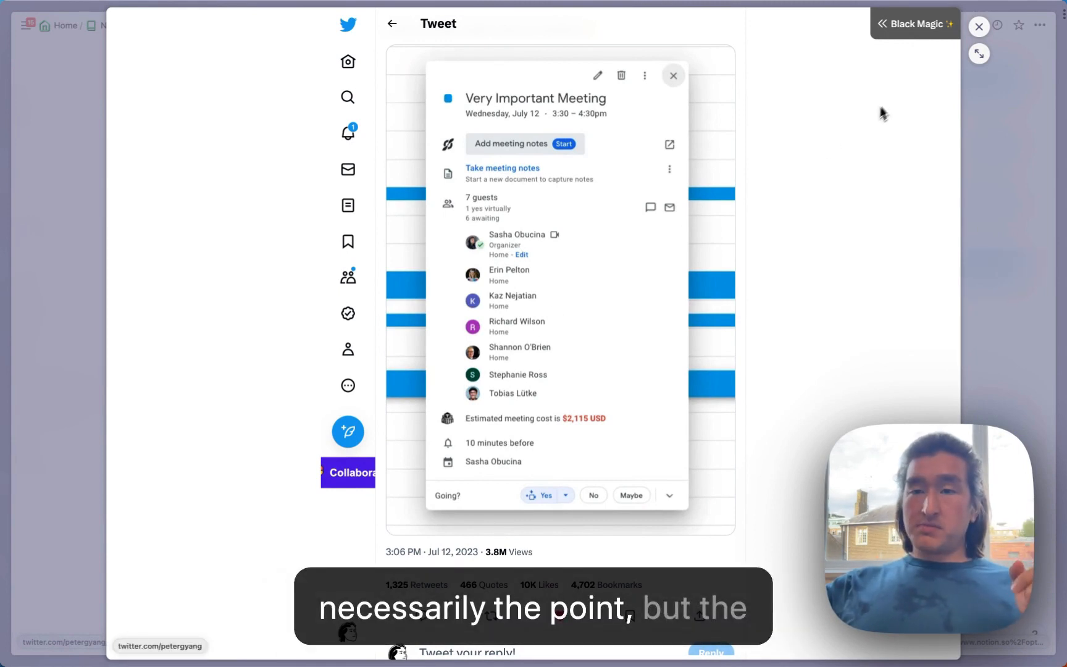
click(978, 27)
scroll(414, 242, down, 4)
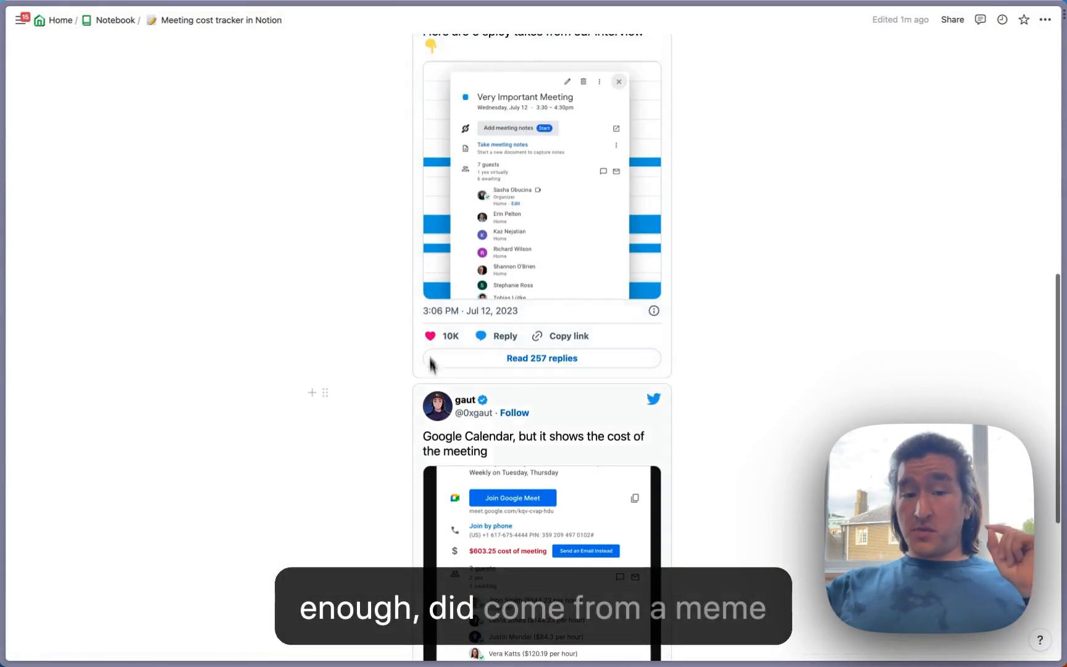
scroll(432, 370, down, 3)
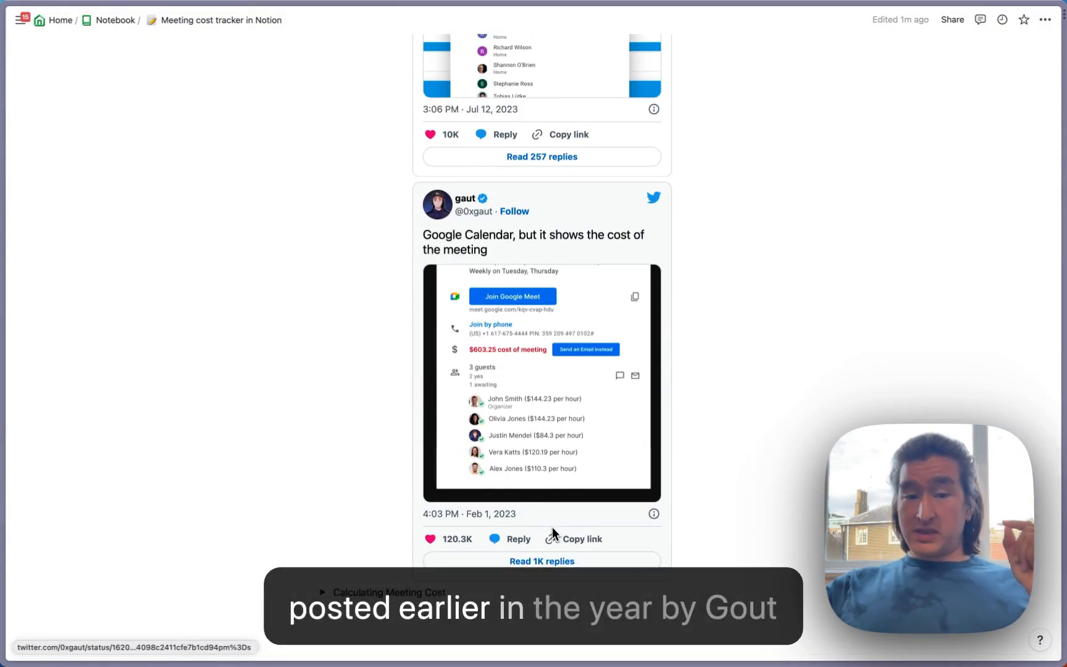
scroll(478, 209, up, 10)
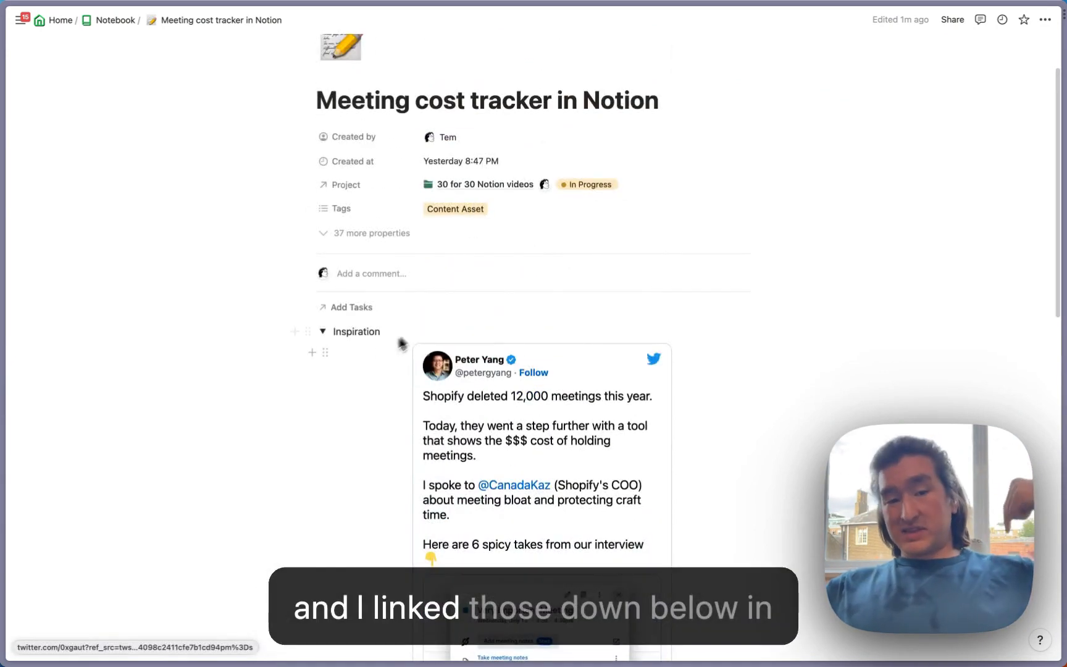
click(321, 333)
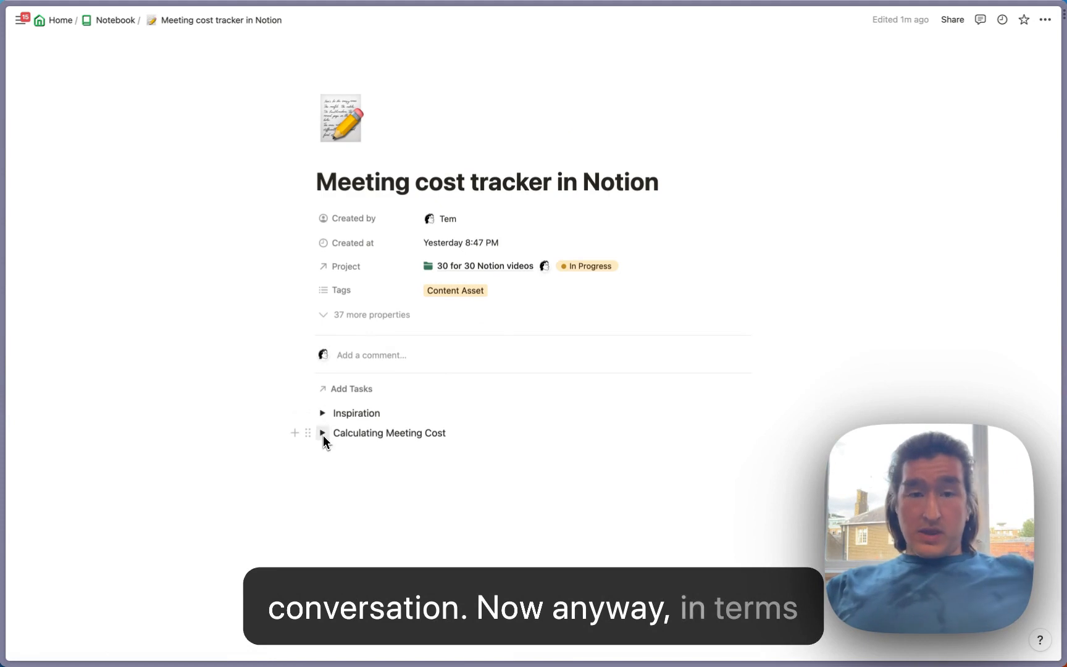
Expand Calculating Meeting Cost and its Variables, and examine the weekly burn, profit margin and weekly revenue target.
click(322, 433)
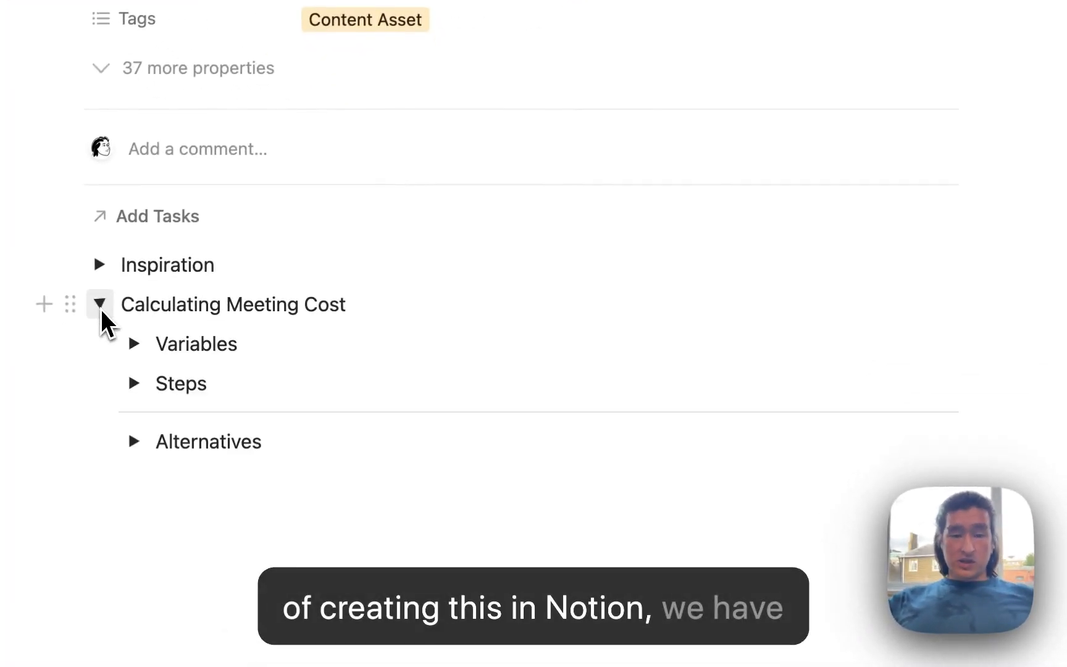
scroll(101, 309, down, 3)
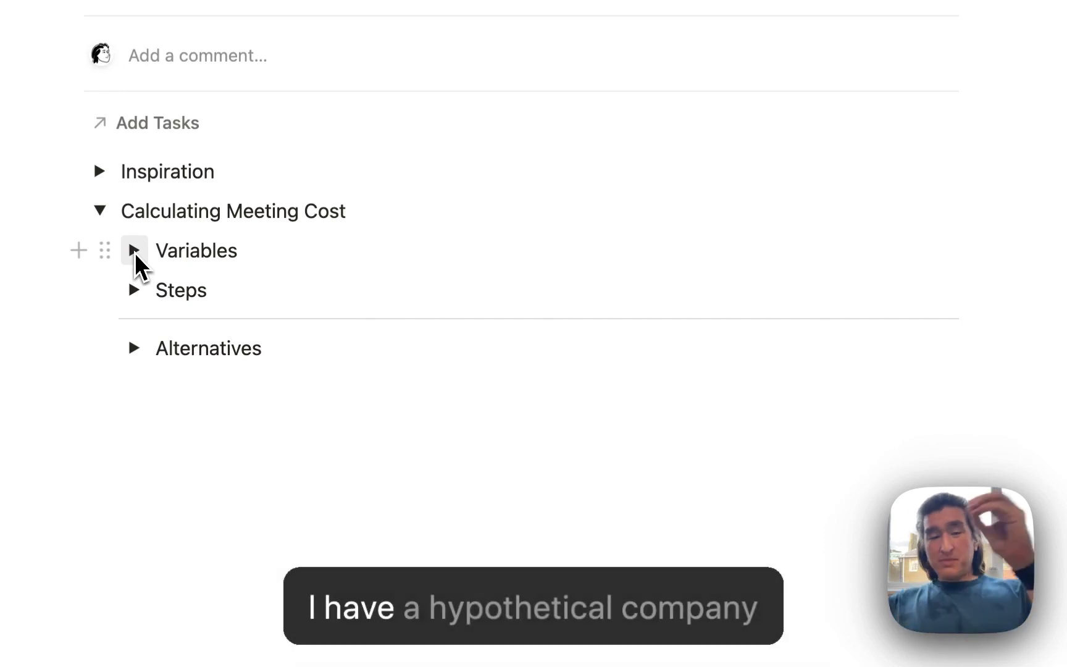
click(135, 252)
drag(276, 289, 485, 287)
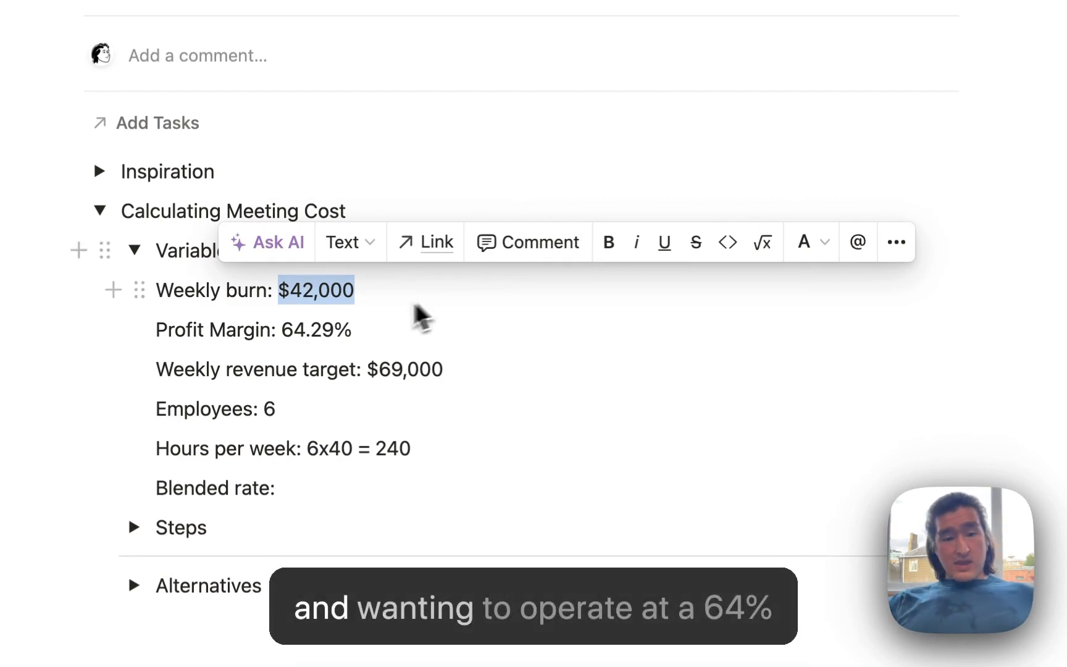
click(366, 332)
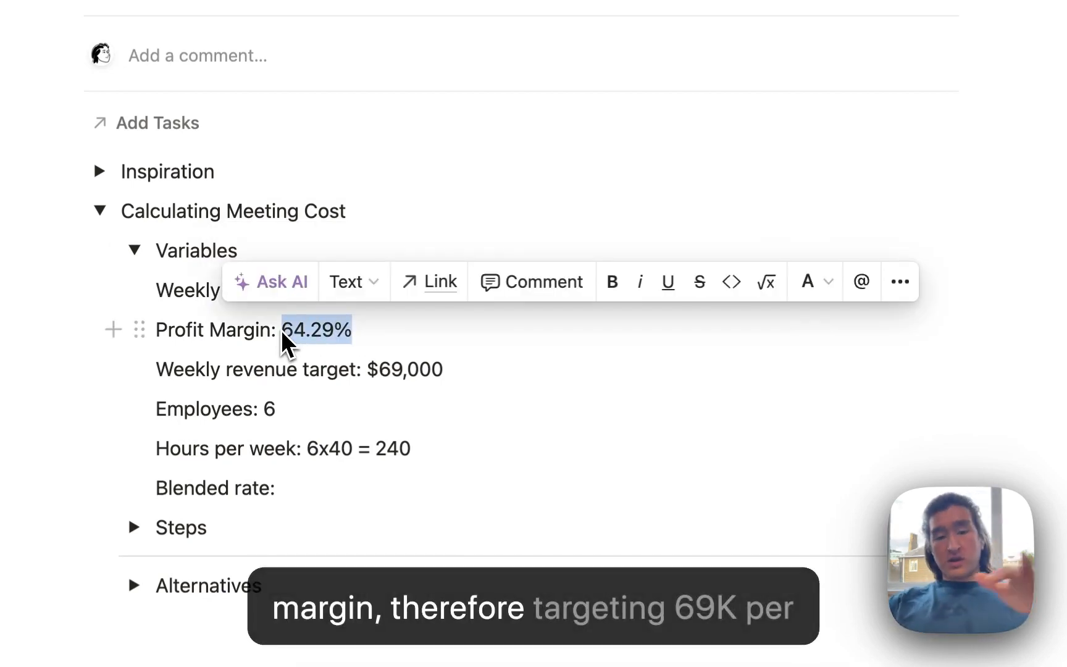
drag(366, 370, 444, 370)
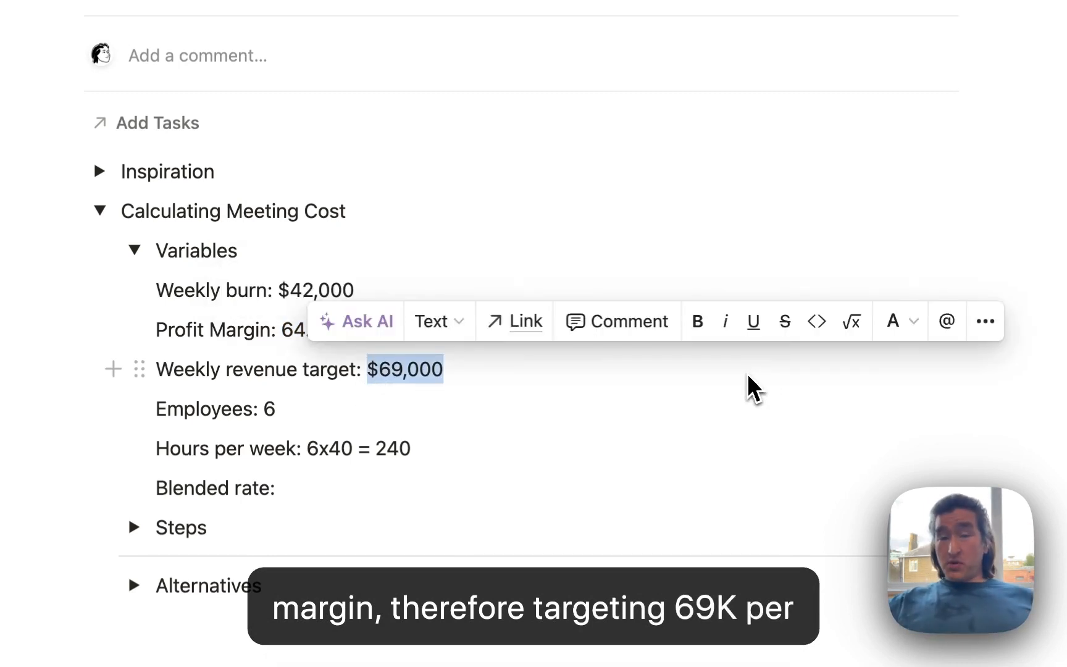
click(581, 370)
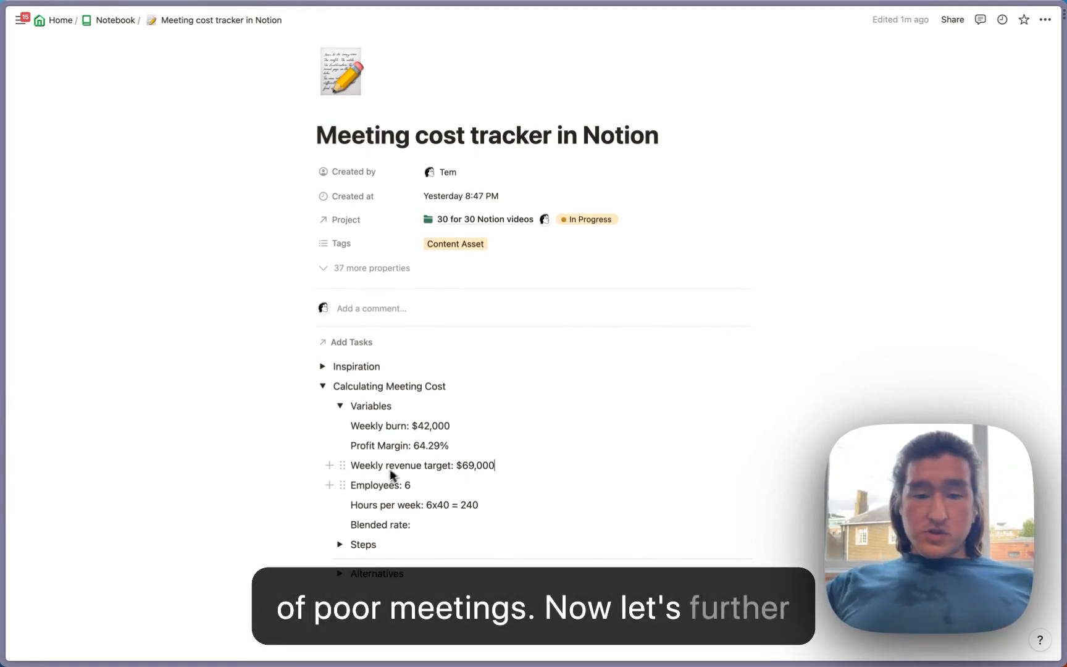
scroll(401, 488, down, 3)
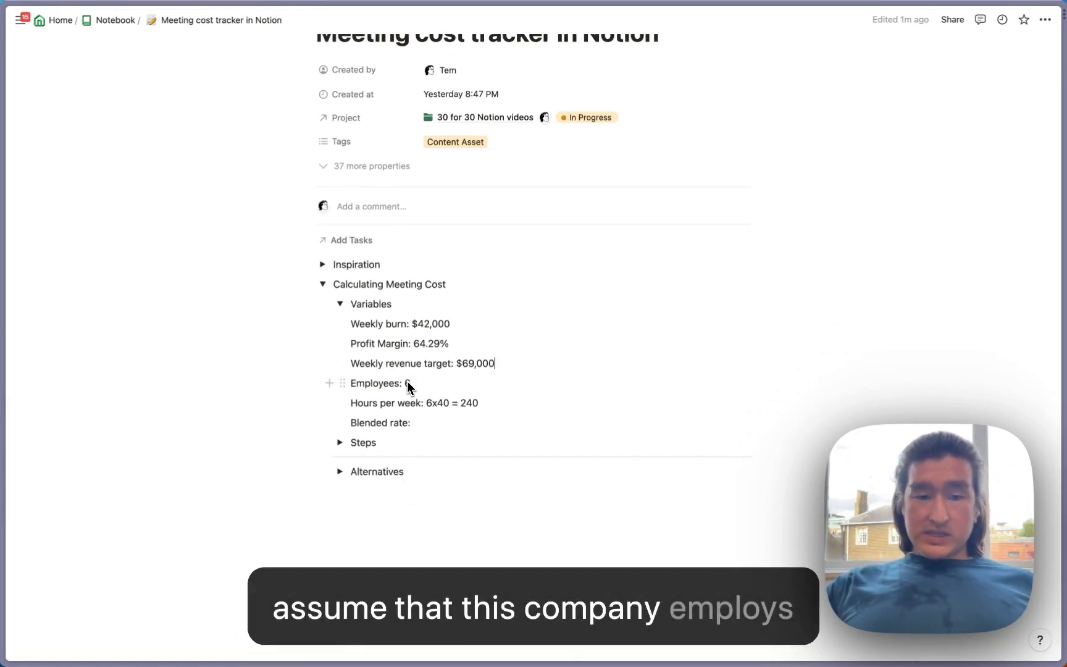
Calculate $69k/240 in Raycast and enter "$287.50 per hour" as the blended rate in the Notion page.
click(450, 422)
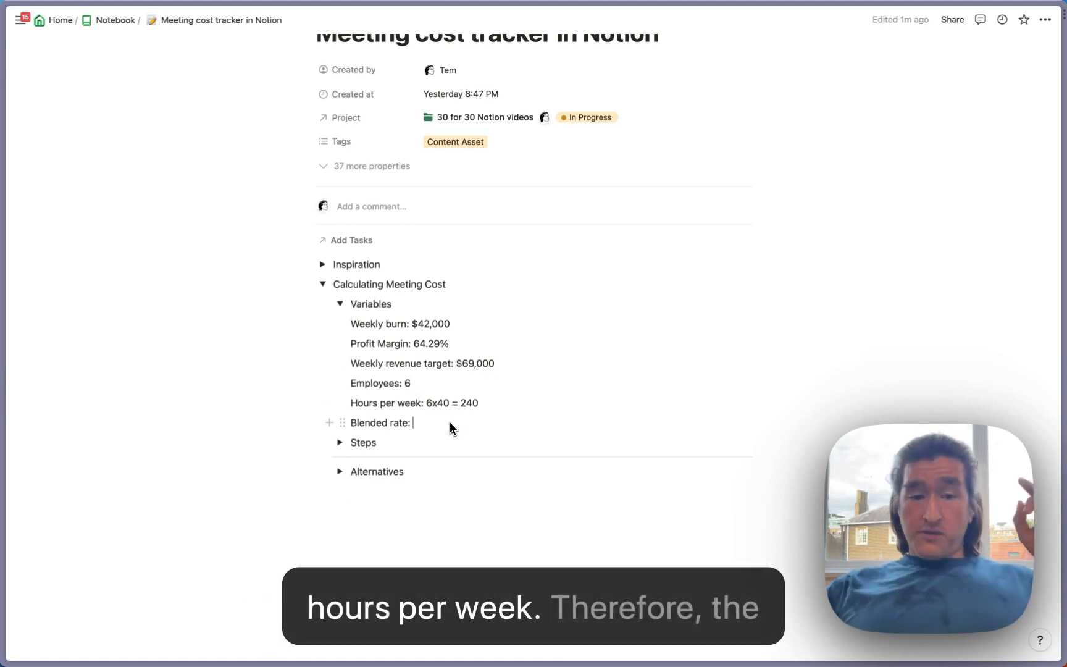
key(alt+space)
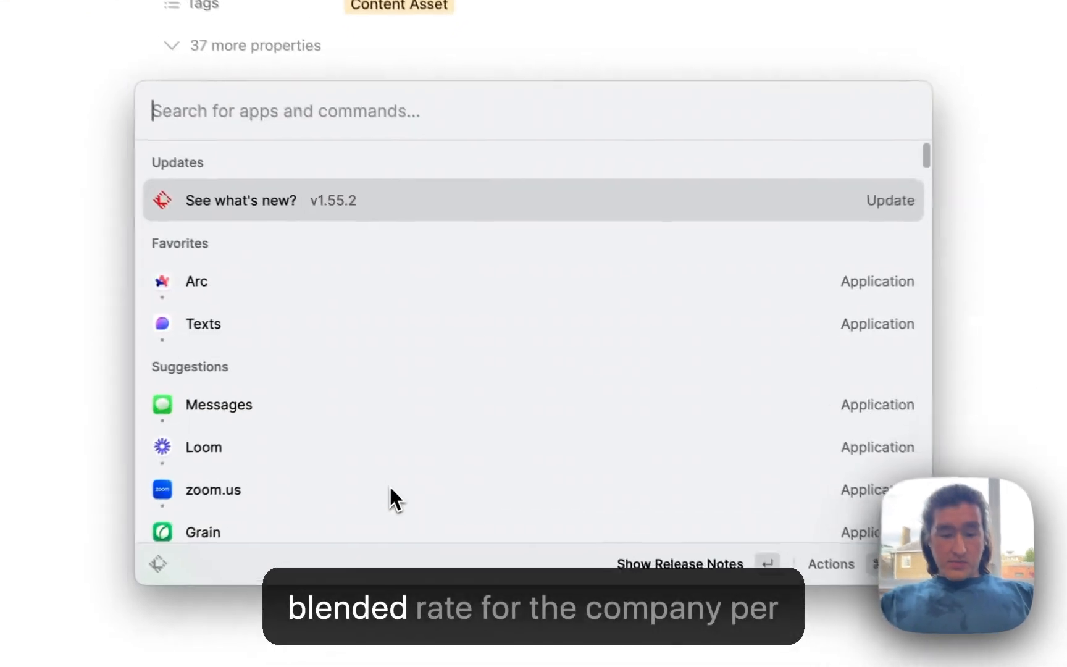
text($)
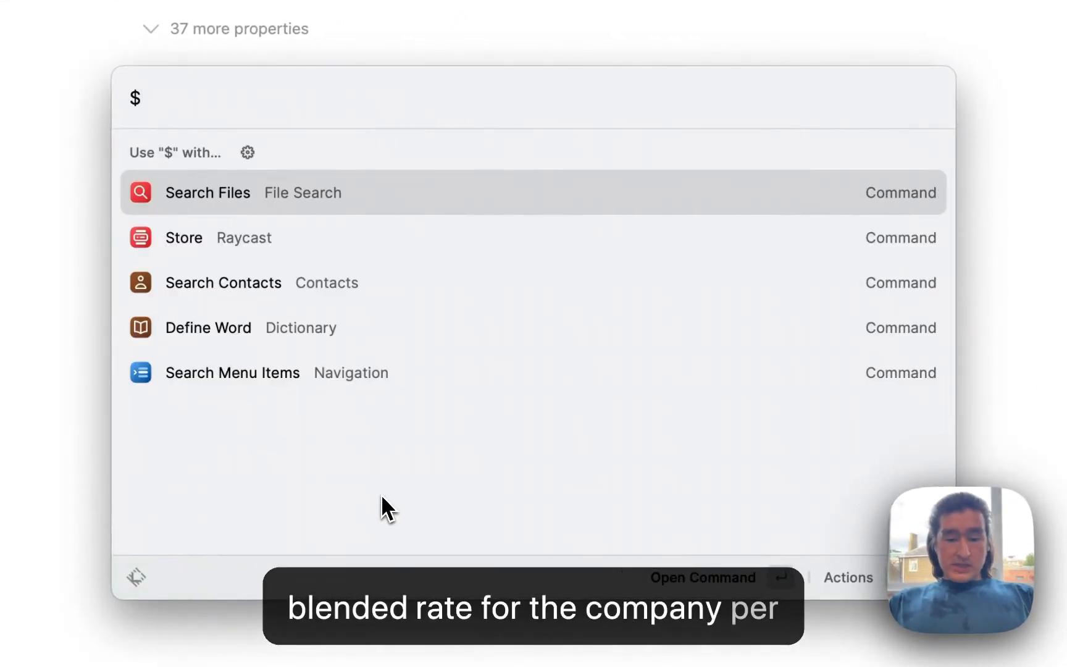
text(69k/2)
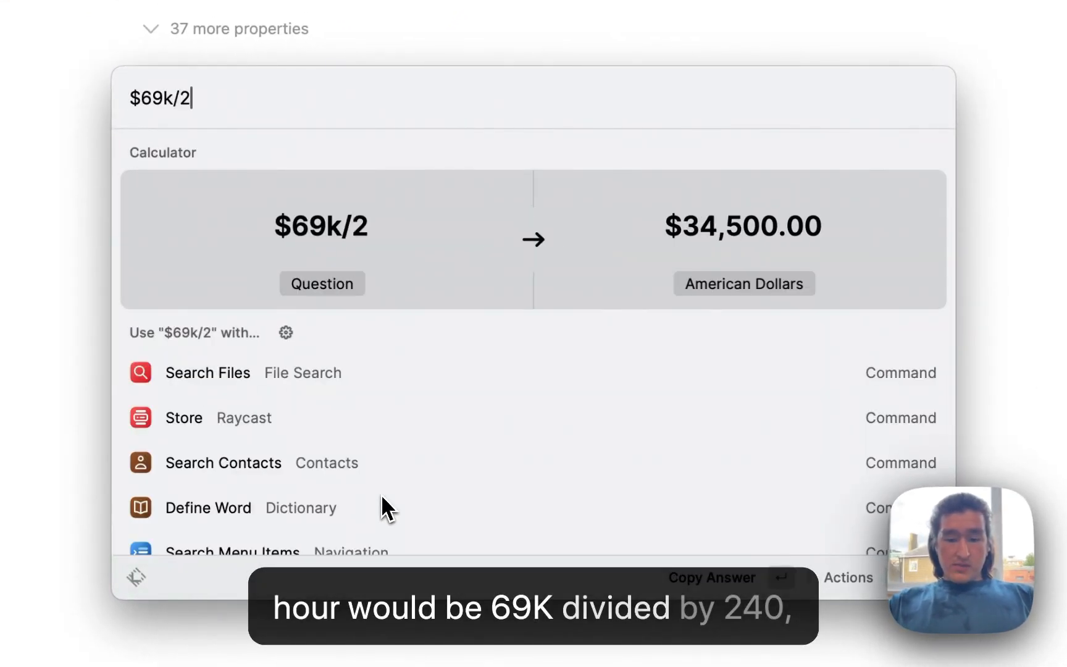
text(40)
key(Return)
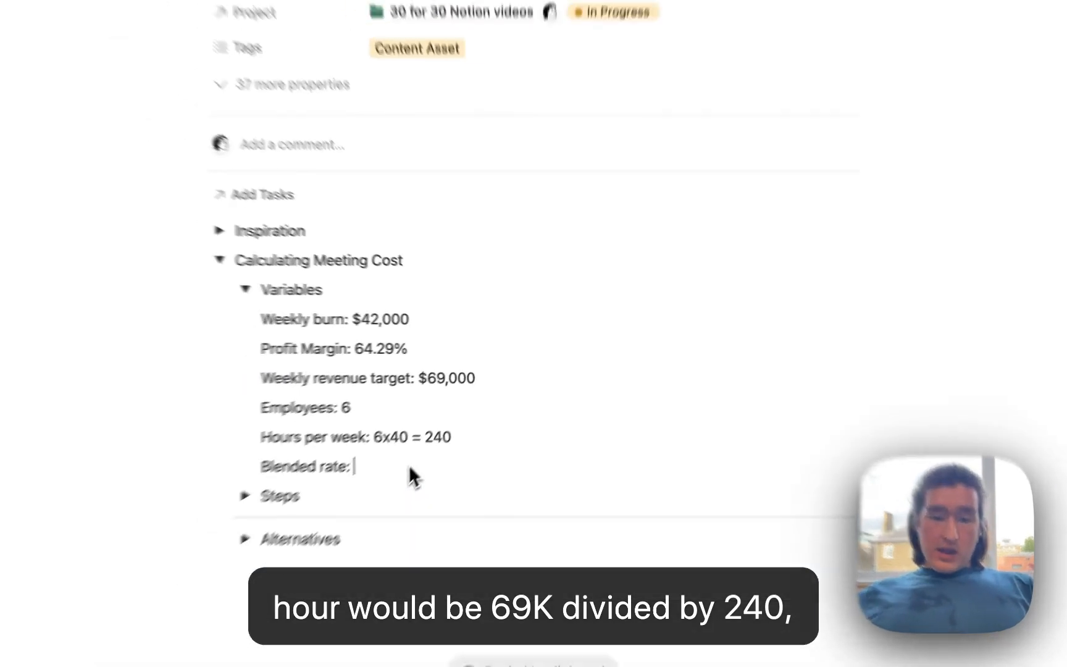
text($287.50)
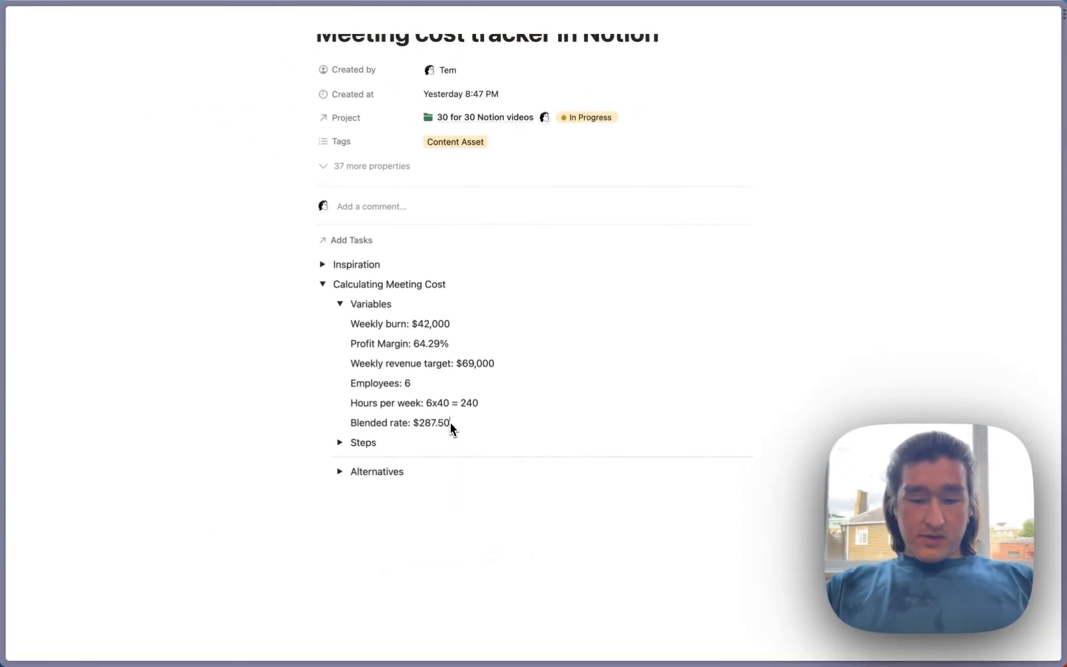
text(per hour)
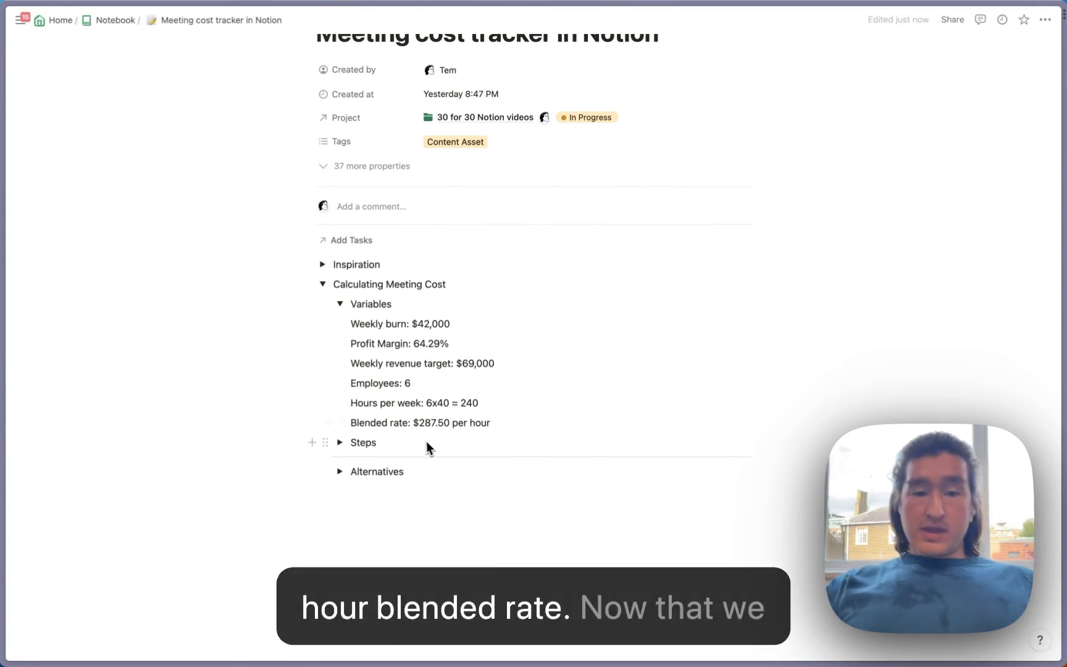
Collapse the Variables section and expand the Steps checklist.
scroll(401, 408, down, 1)
click(340, 286)
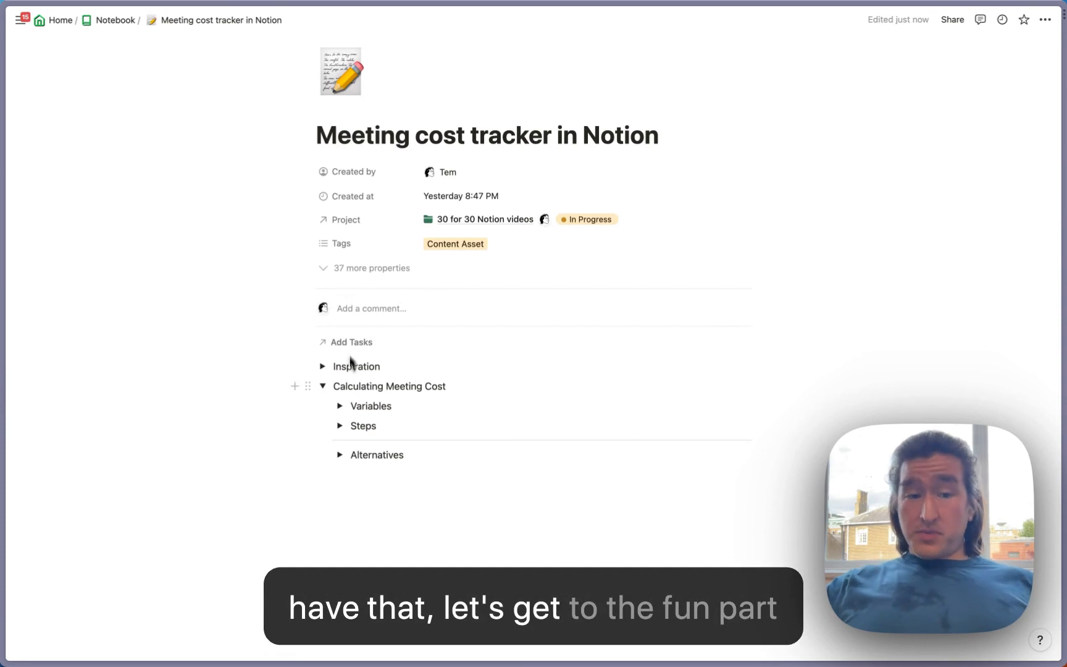
click(340, 425)
scroll(342, 428, down, 4)
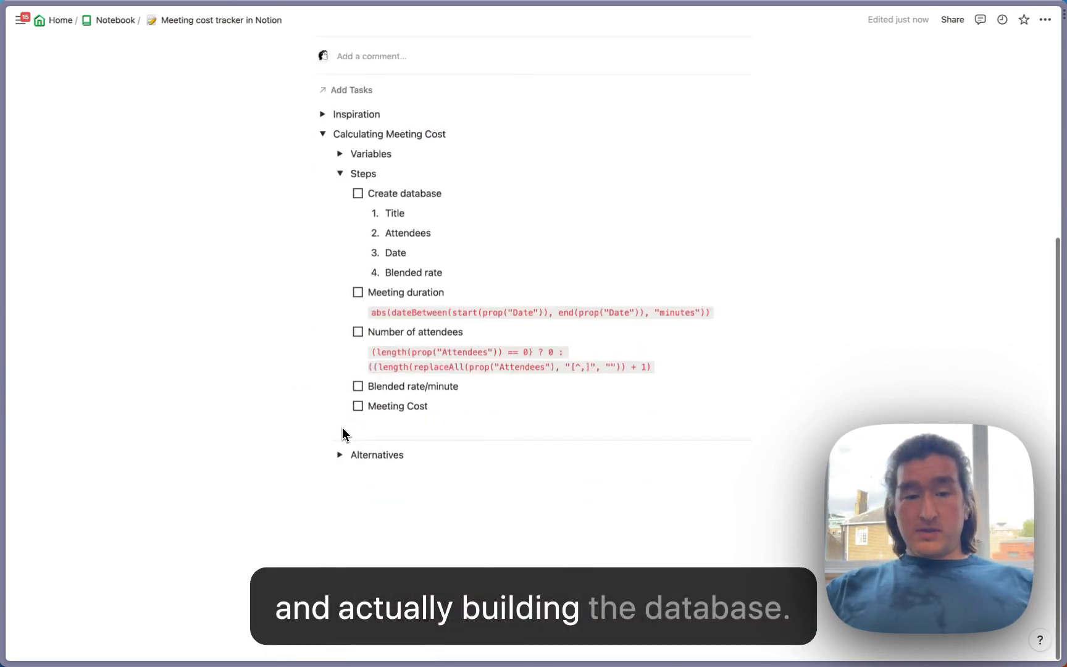
Insert a table view below the Steps checklist with a new database titled "Meetings".
click(369, 436)
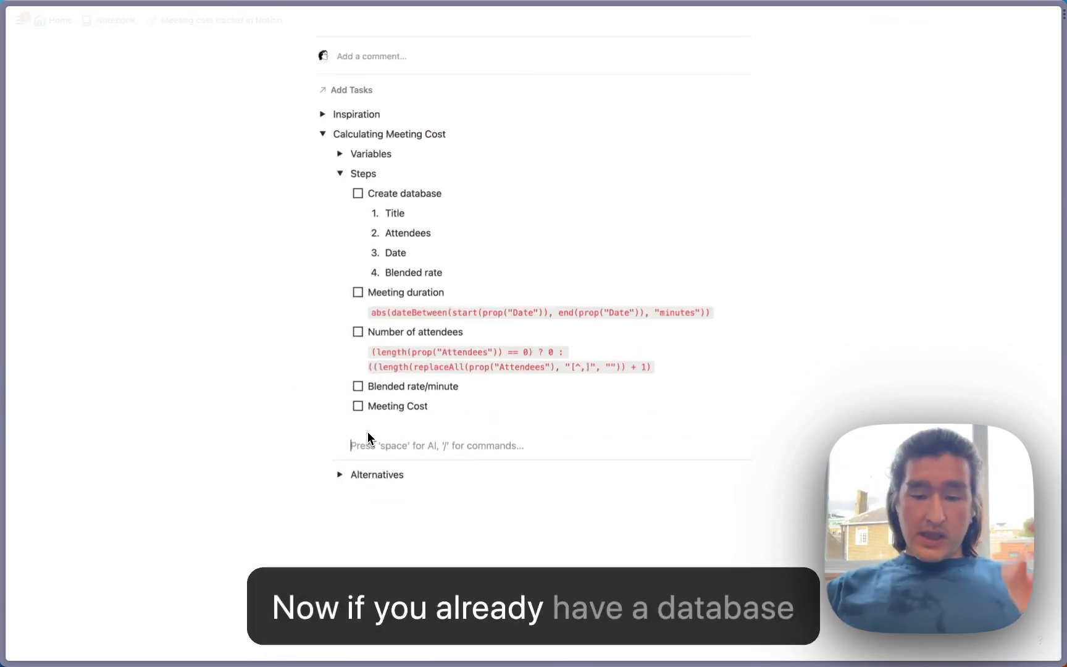
text(/table)
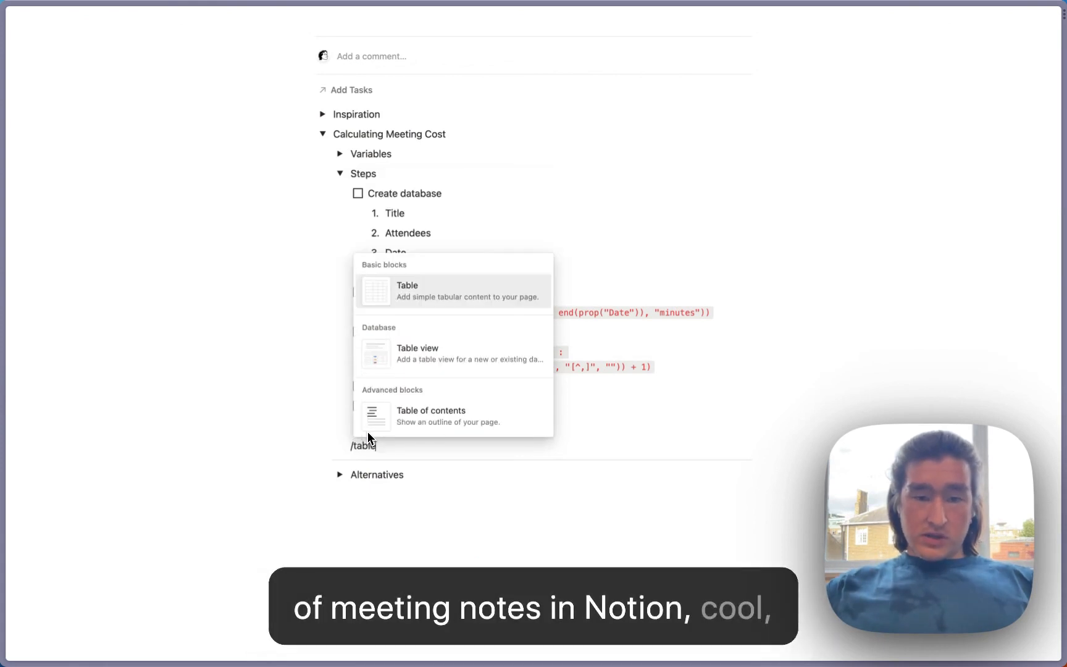
key(Down)
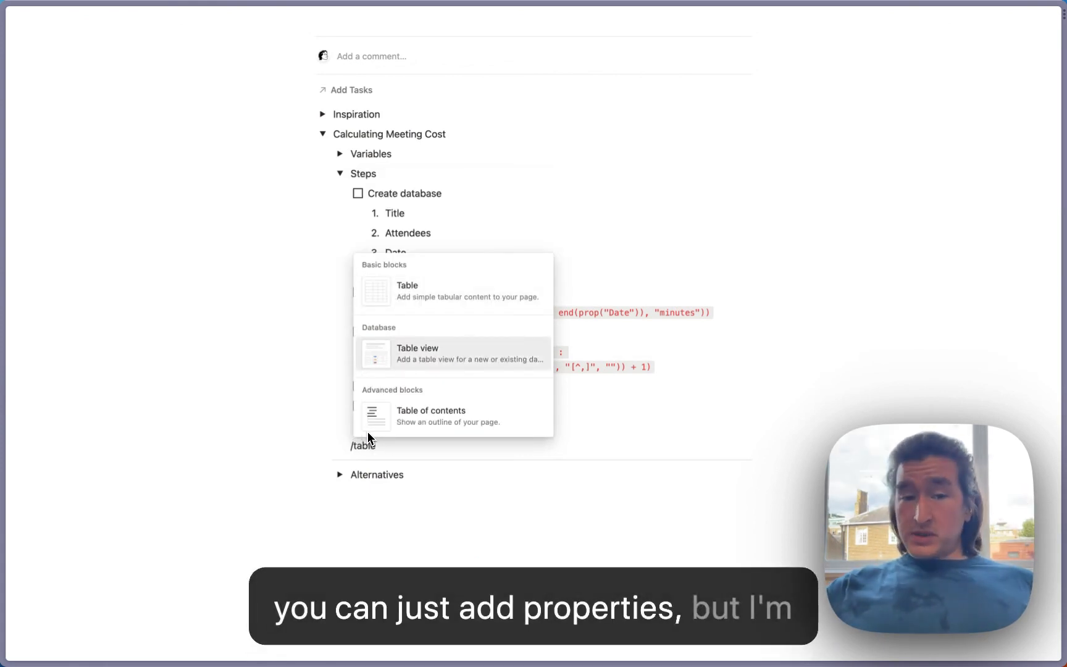
key(Return)
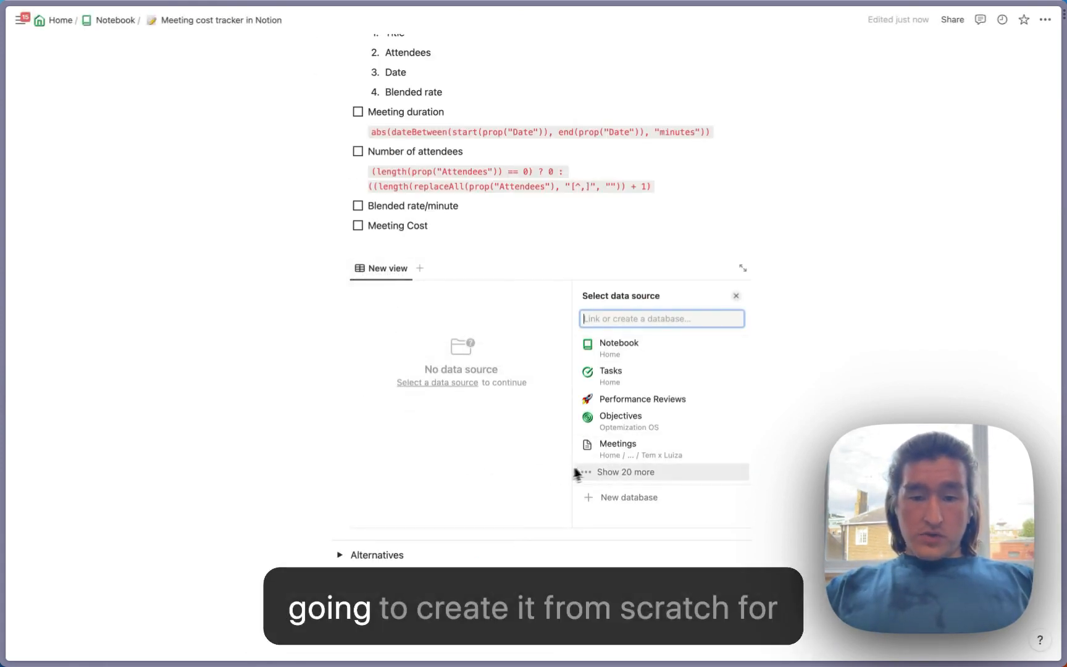
click(607, 508)
text(Me)
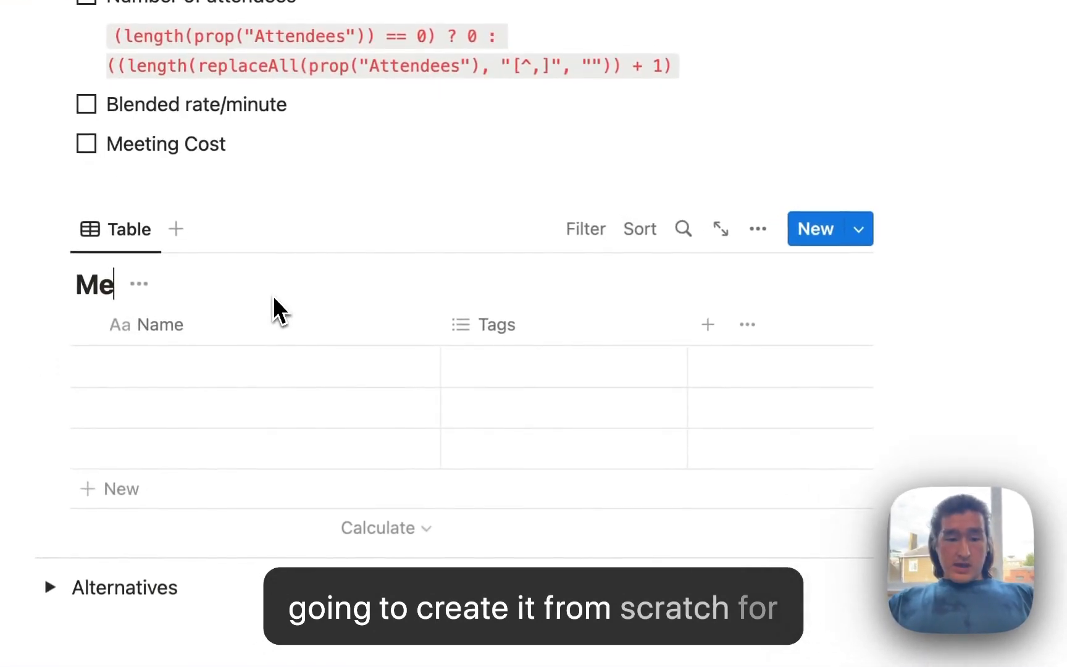
text(etings)
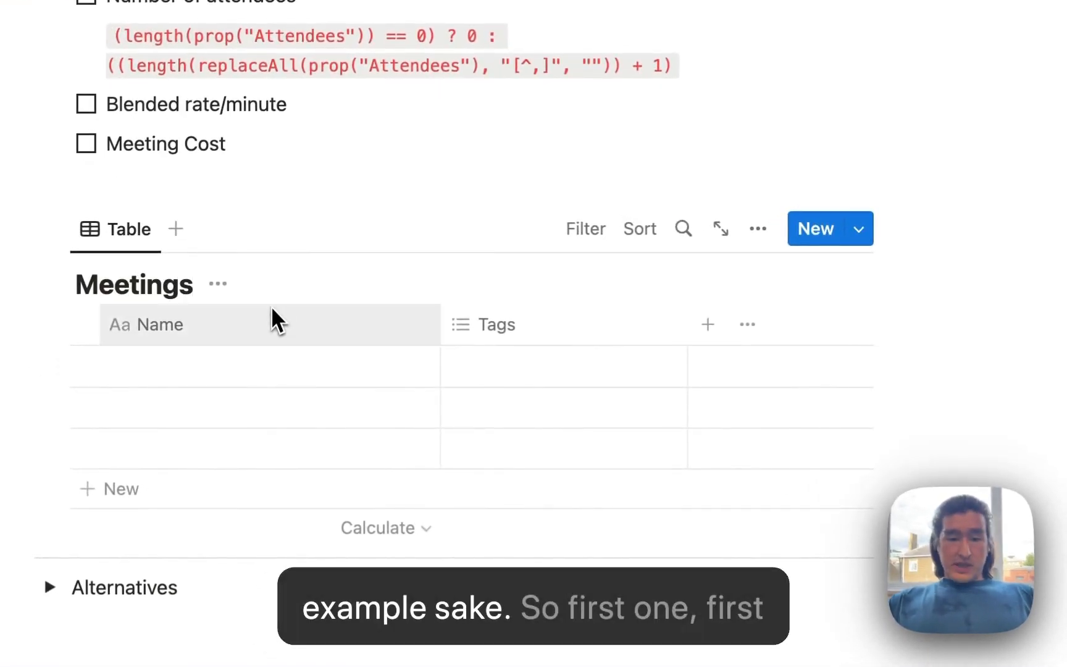
Rename the Name property of the Meetings database to "Title".
click(267, 317)
key(BackSpace)
key(BackSpace)
key(BackSpace)
key(BackSpace)
text(Title)
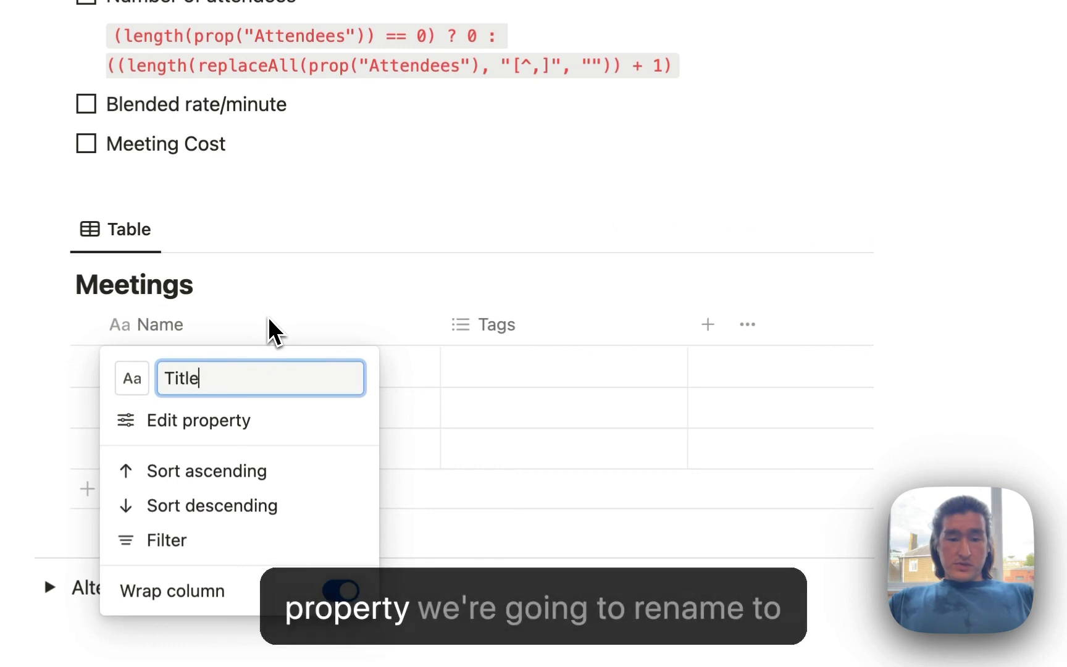
key(Return)
Change the type of the Tags property to Person.
click(505, 331)
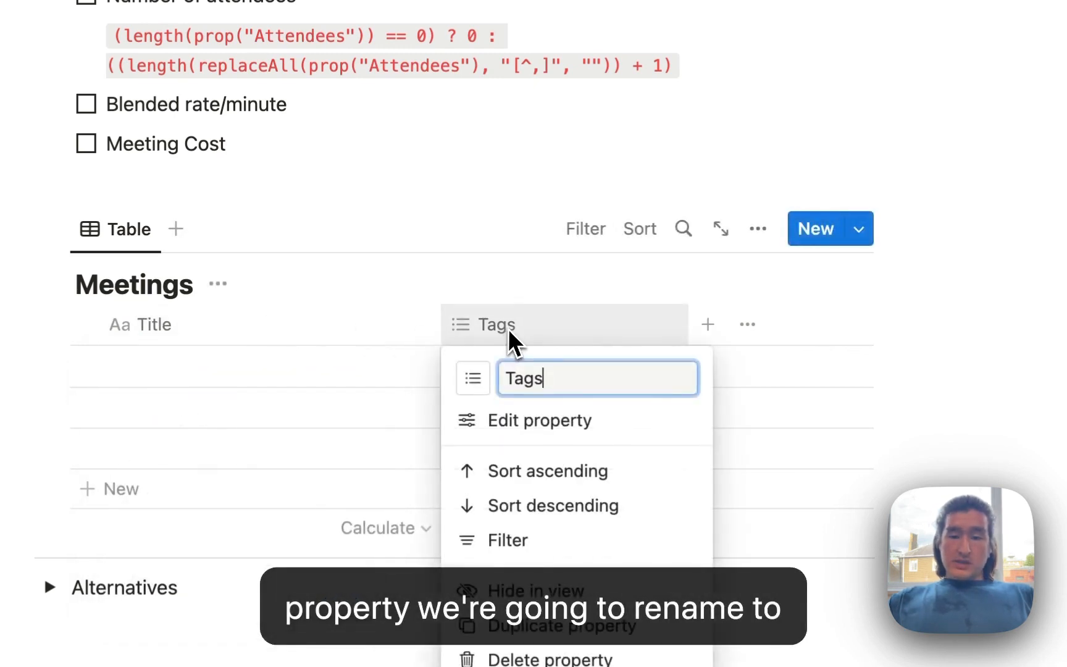
click(513, 424)
click(730, 226)
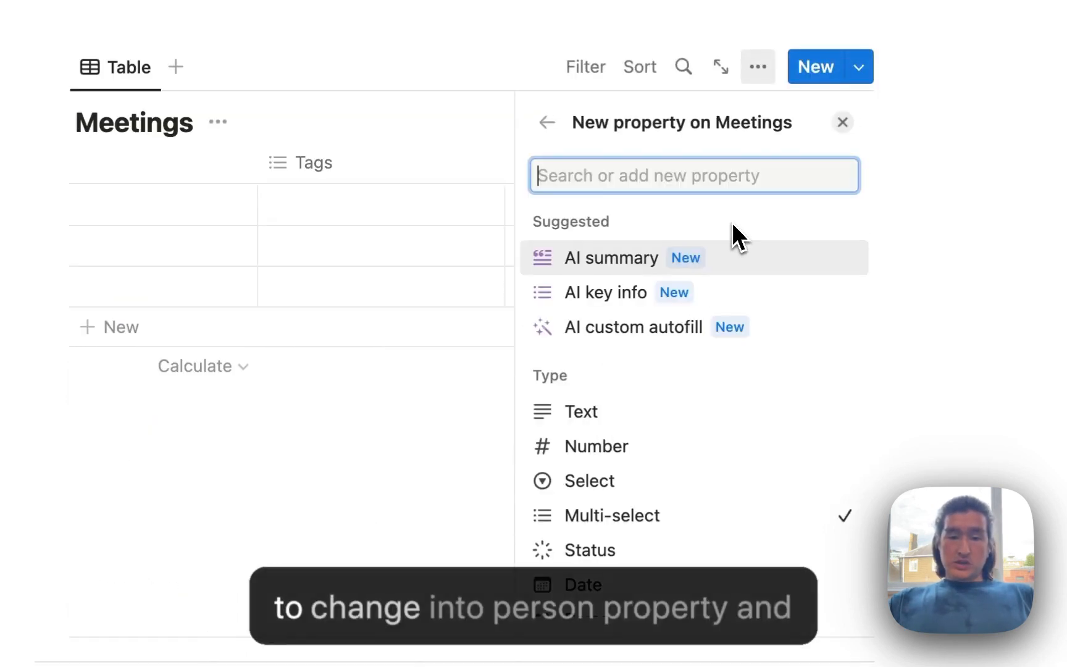
text(per)
key(Return)
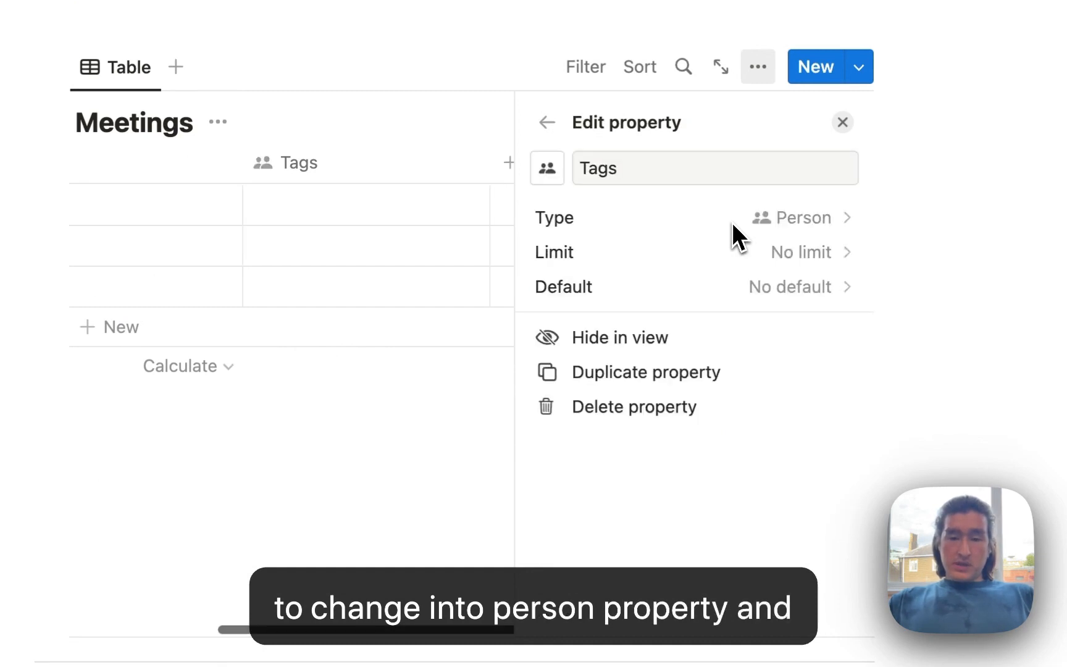
Rename the person property from Tags to "Attendees".
click(690, 178)
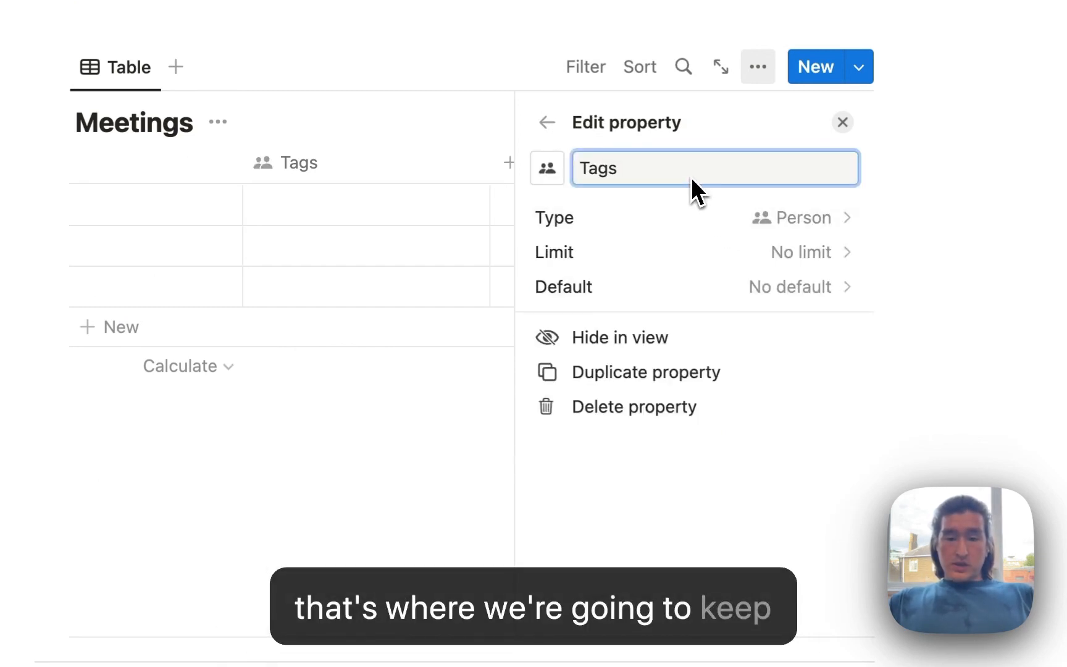
key(BackSpace)
key(BackSpace)
key(BackSpace)
key(BackSpace)
text(Attendees)
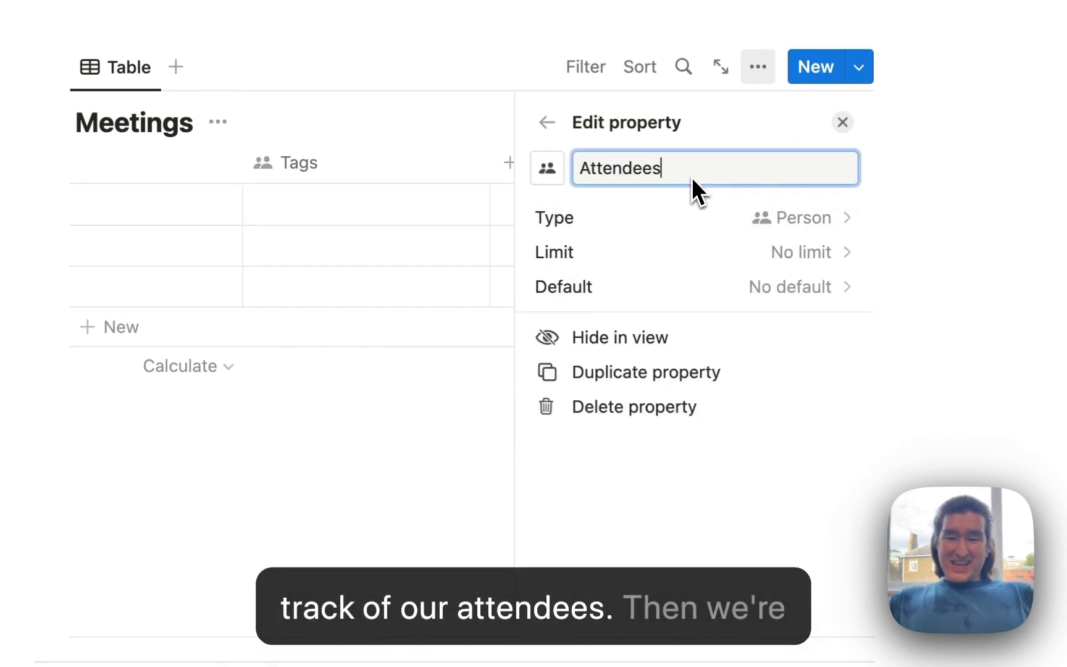
key(Return)
Add a date property named "Date" to the Meetings database.
click(719, 170)
text(d)
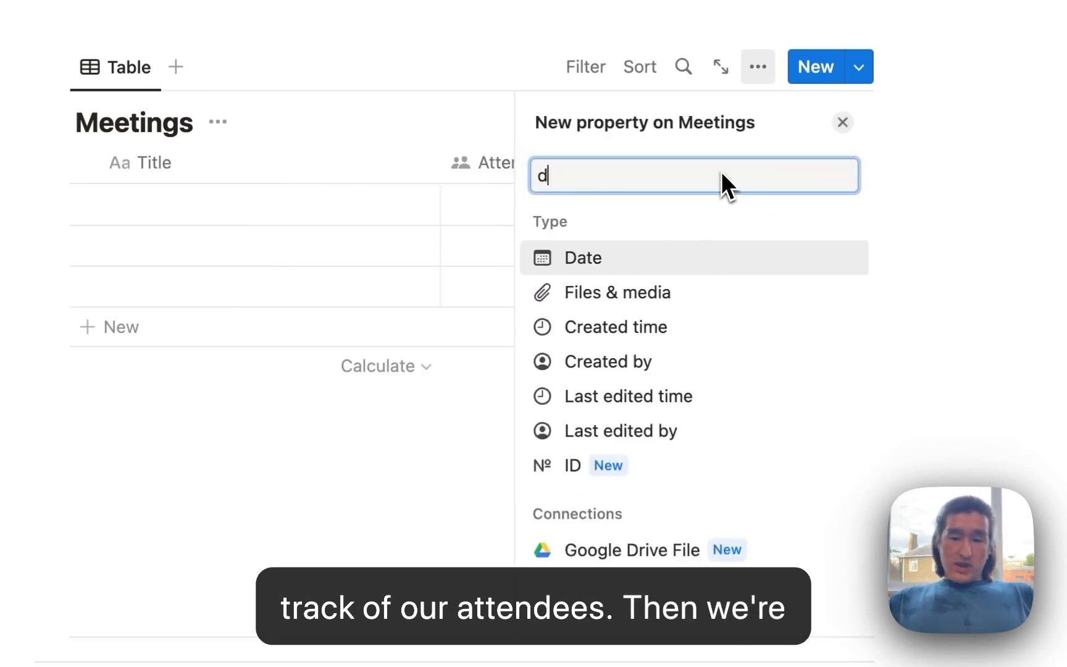
text(ate)
key(Return)
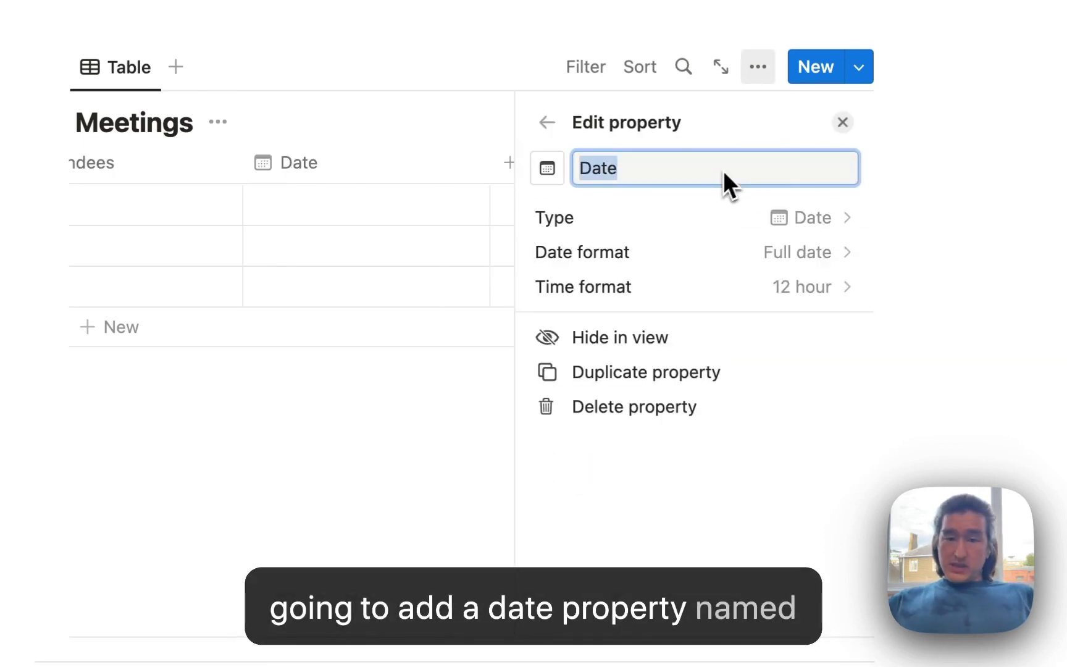
click(842, 121)
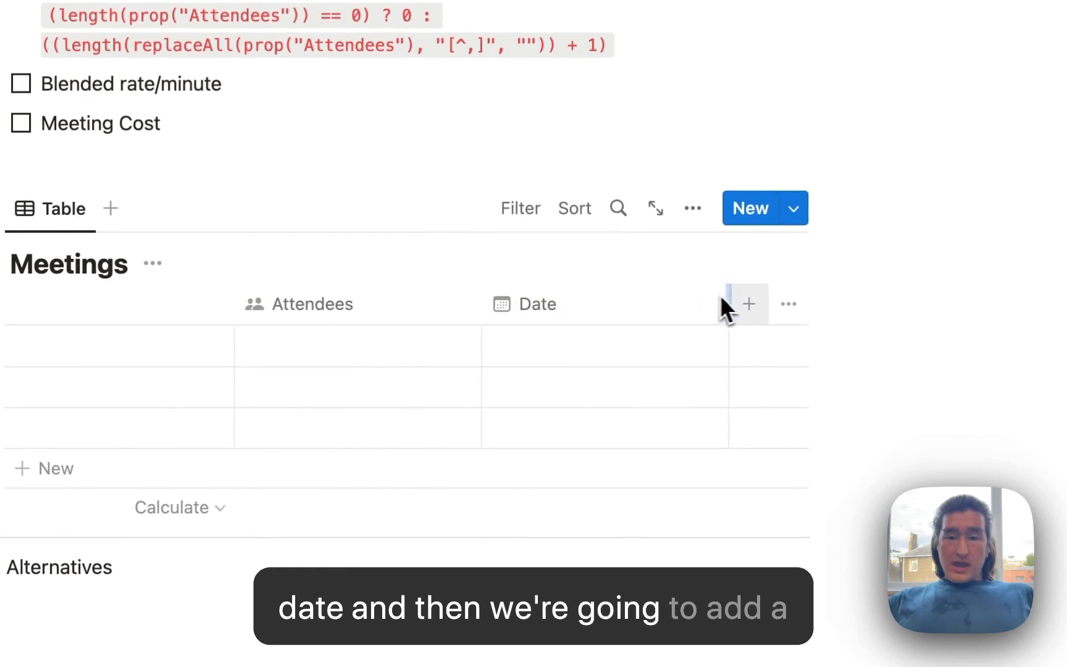
Add a number property named "Rate" to the Meetings database and format it as US Dollar.
click(747, 302)
text(num)
key(Return)
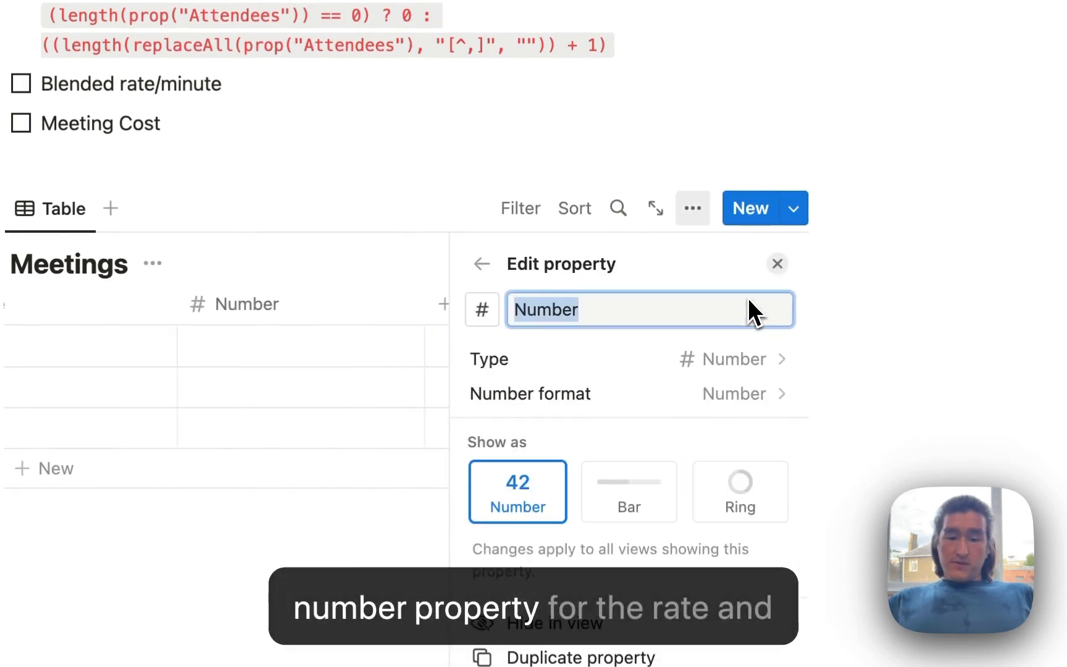
text(Rate)
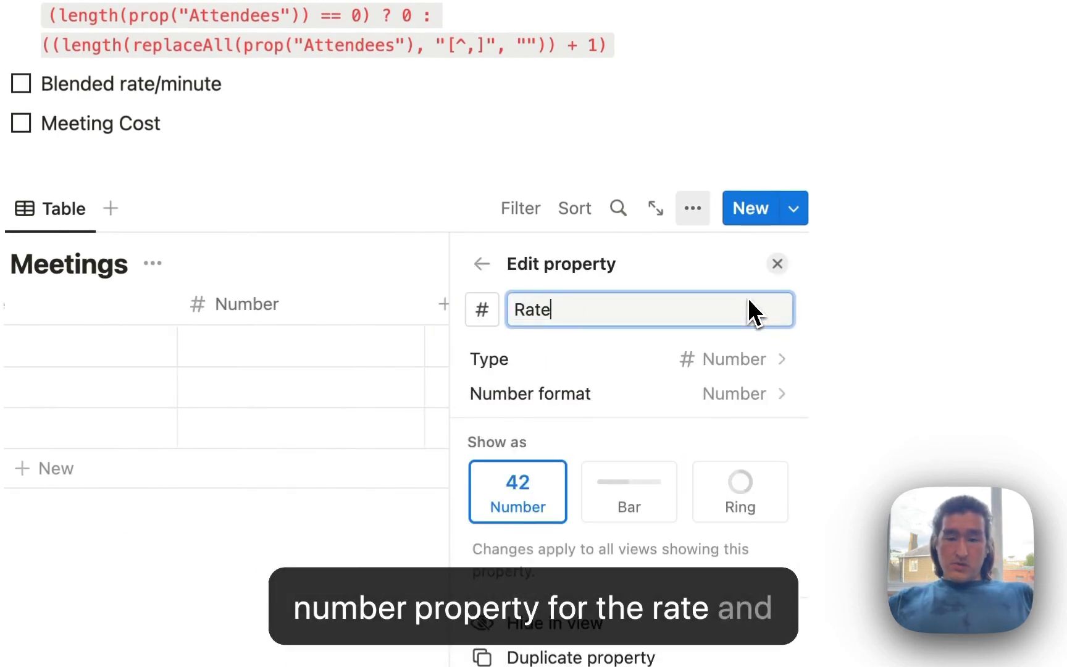
click(756, 387)
text(dola)
key(Return)
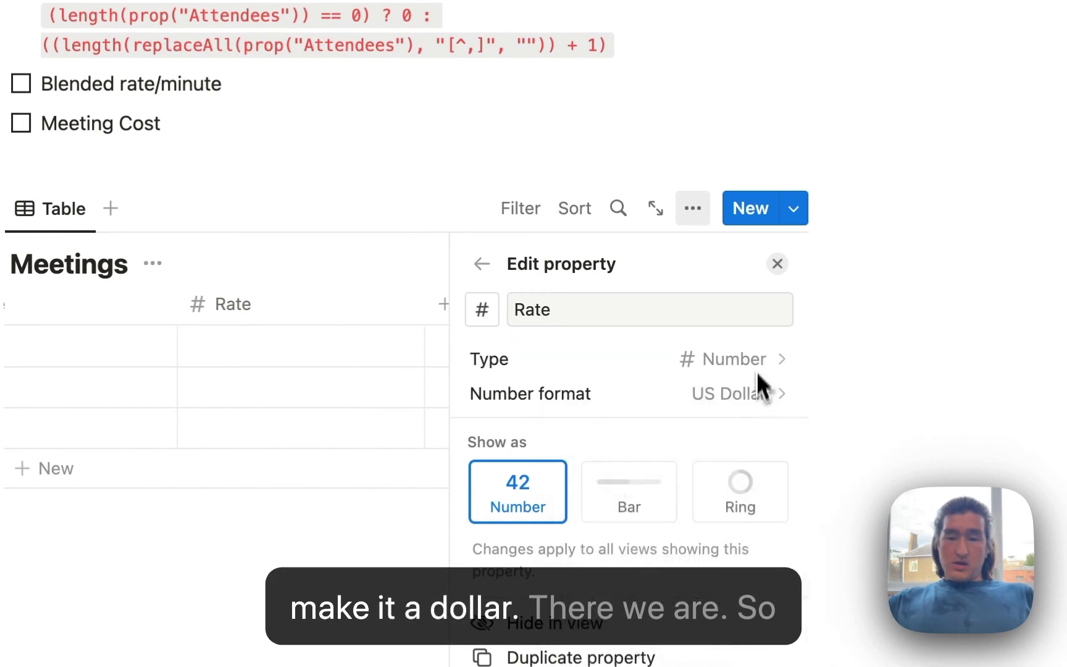
click(782, 257)
Delete the two surplus empty rows from the Meetings table and title the remaining row "Team Sync".
scroll(388, 370, left, 6)
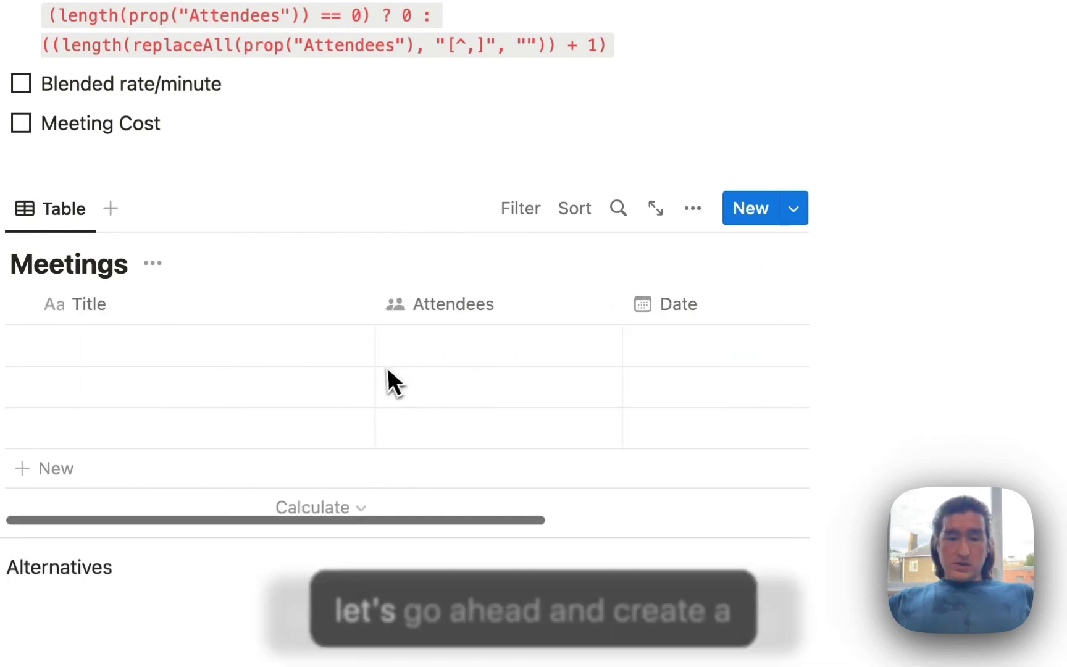
drag(333, 340, 547, 319)
key(BackSpace)
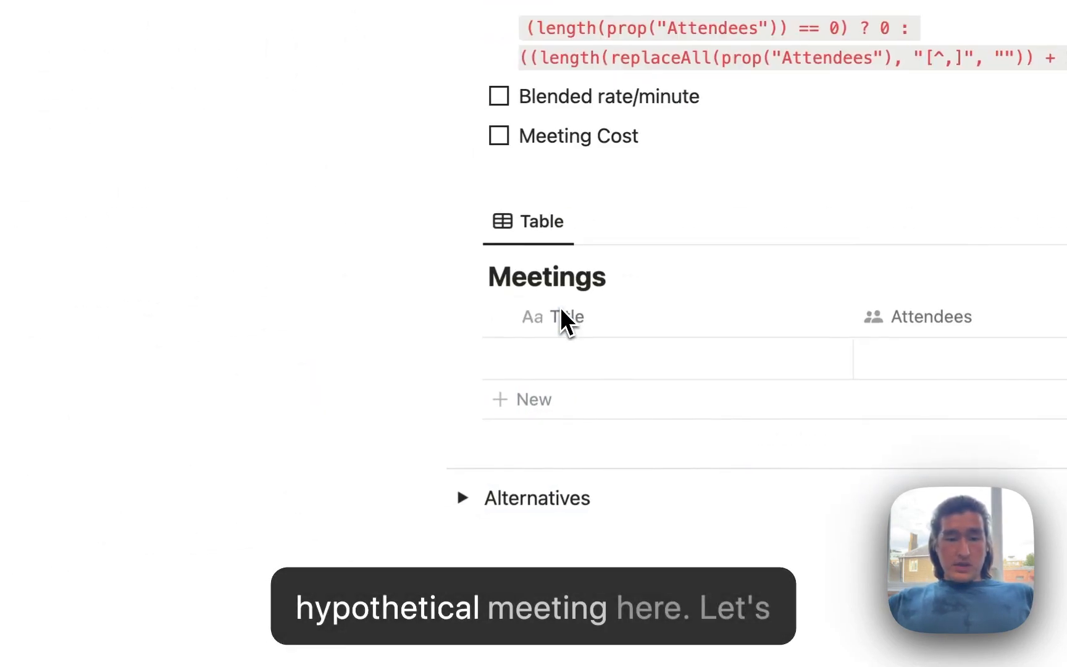
click(554, 361)
text(Team Sync)
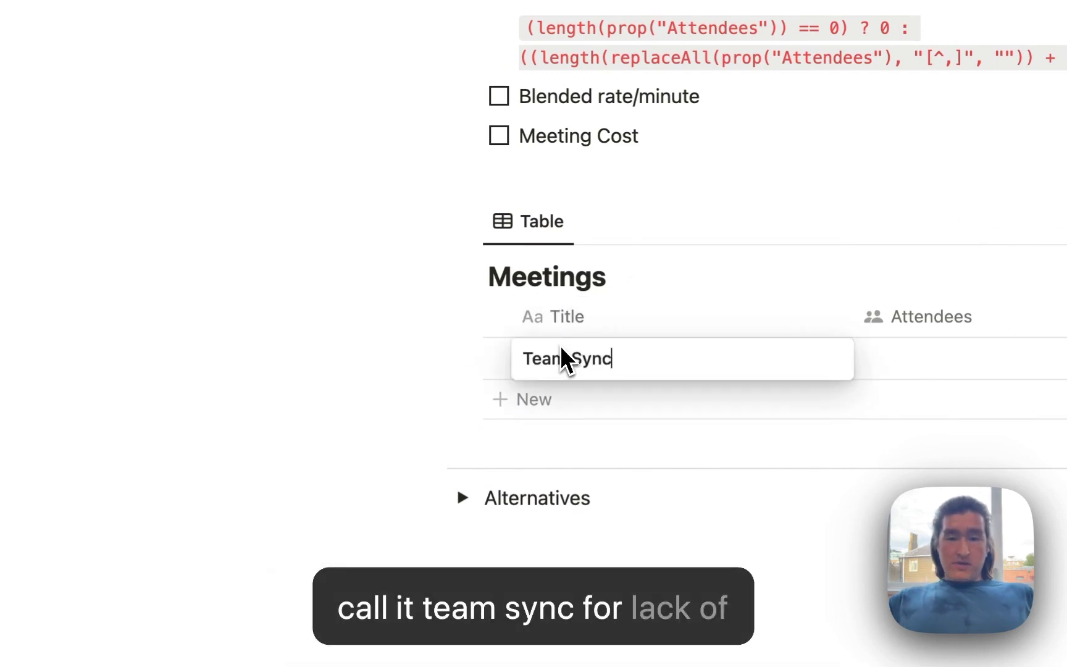
Add the first five people in the suggestion list as attendees of the Team Sync meeting.
key(Tab)
key(Return)
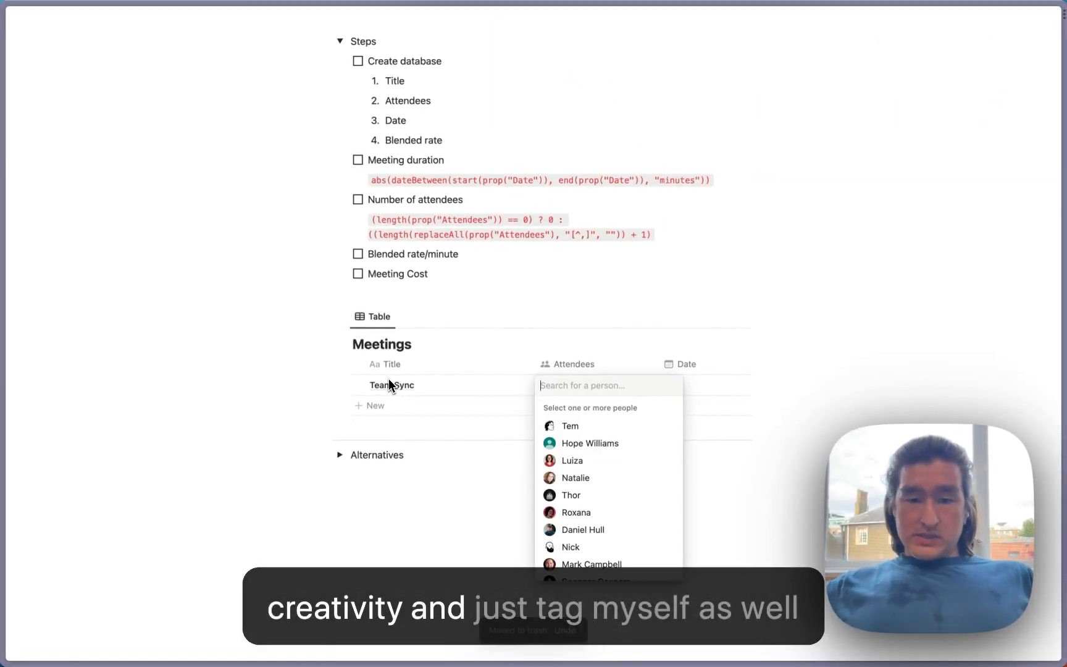
key(Return)
key(Return)
key(Return)
key(Return)
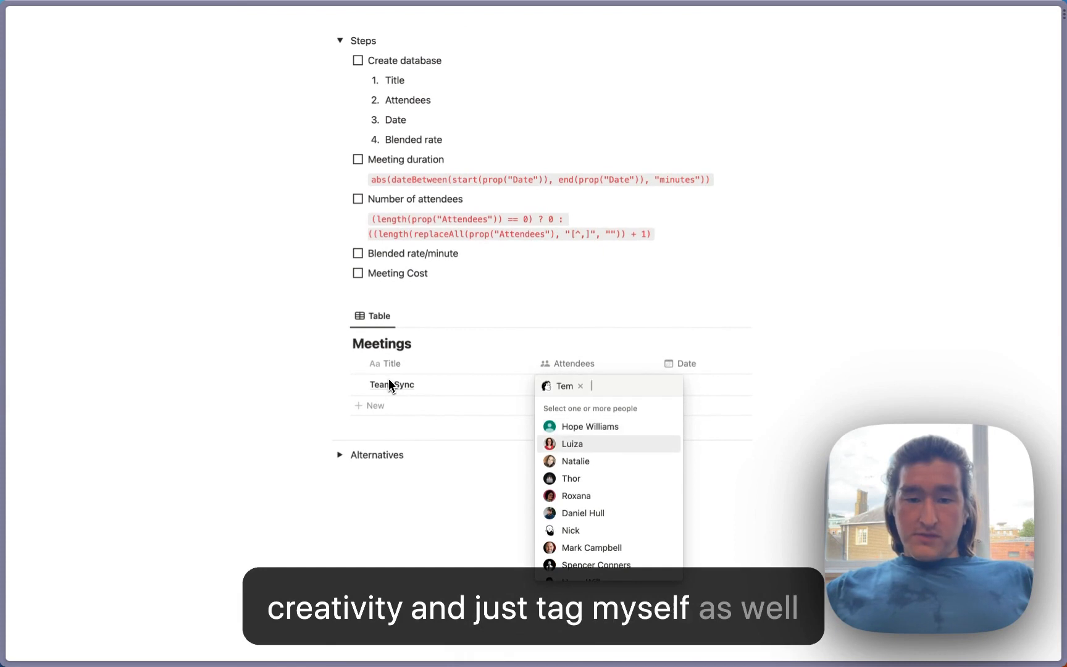
key(Return)
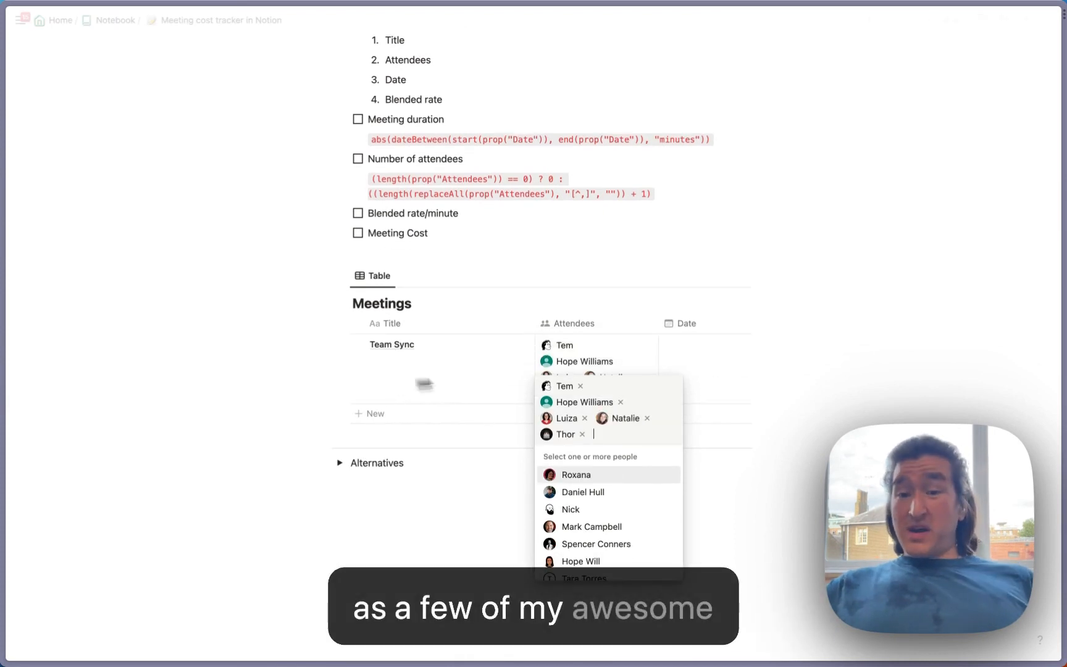
key(Escape)
Set the Team Sync date to Jul 13, 2023, with an end date on the same day and times included.
scroll(690, 392, right, 3)
click(547, 366)
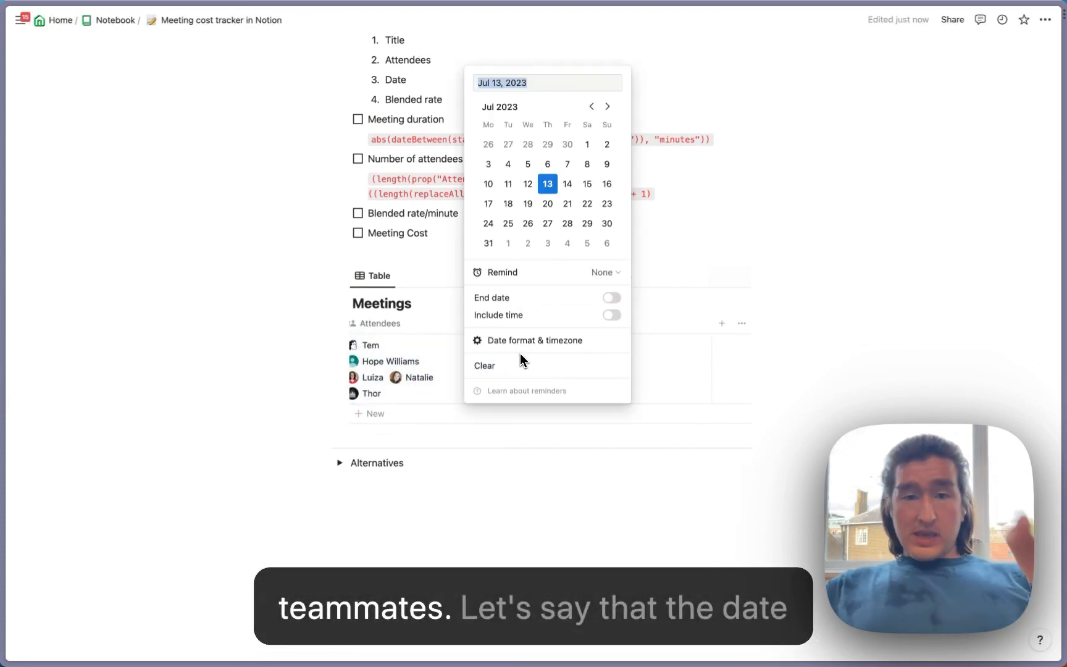
click(546, 187)
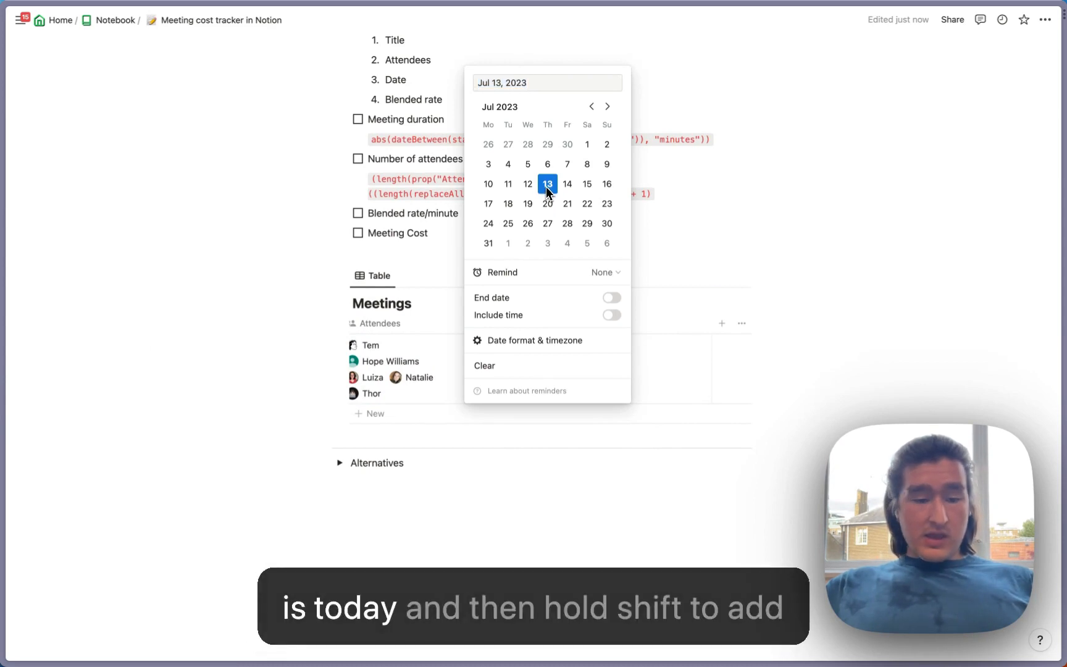
shift+click(546, 186)
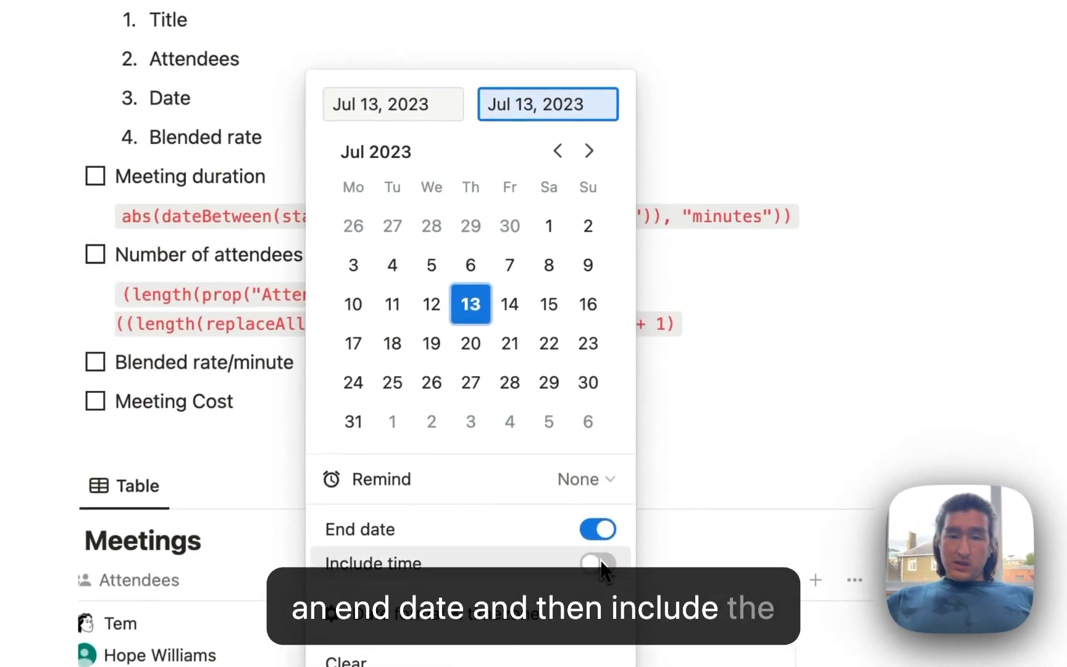
click(598, 563)
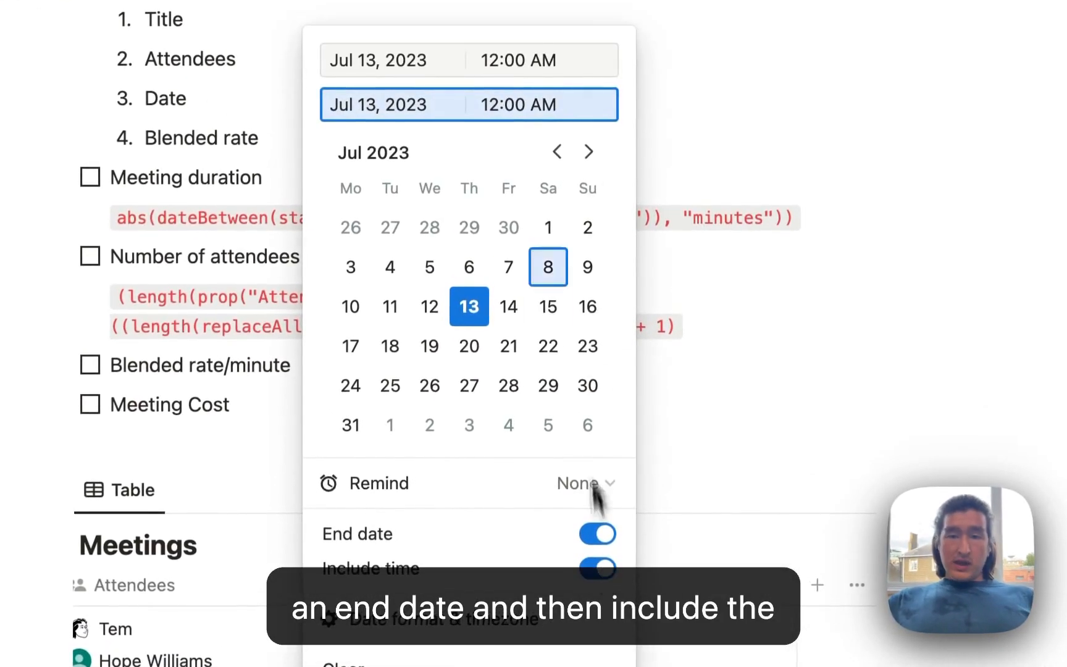
Set the Team Sync start time to 1:00 PM.
click(477, 126)
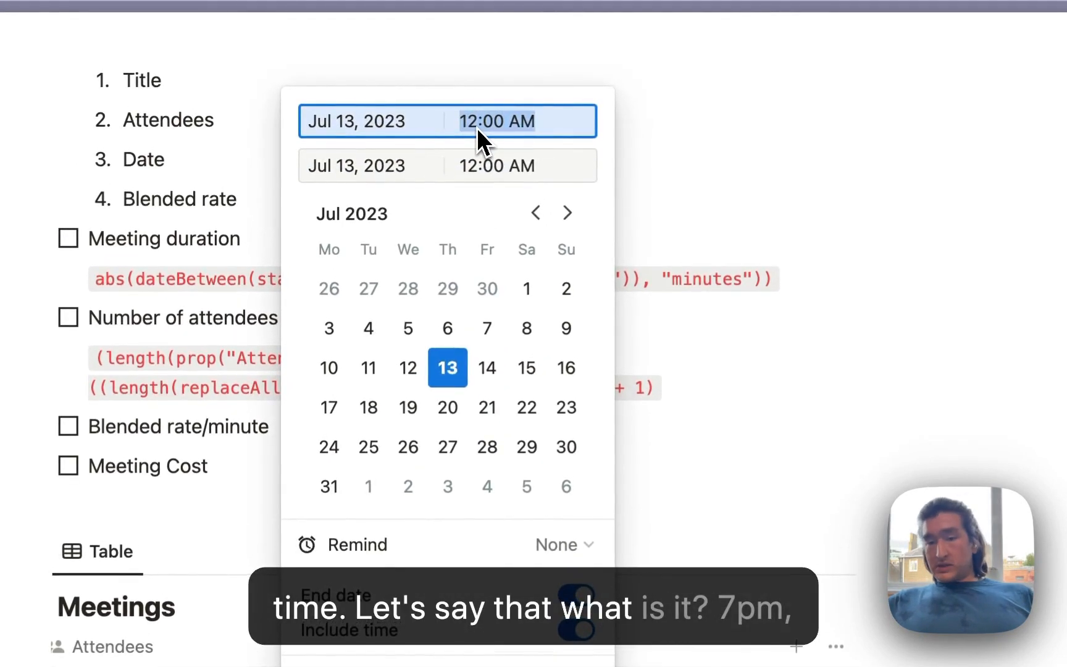
text(7pm)
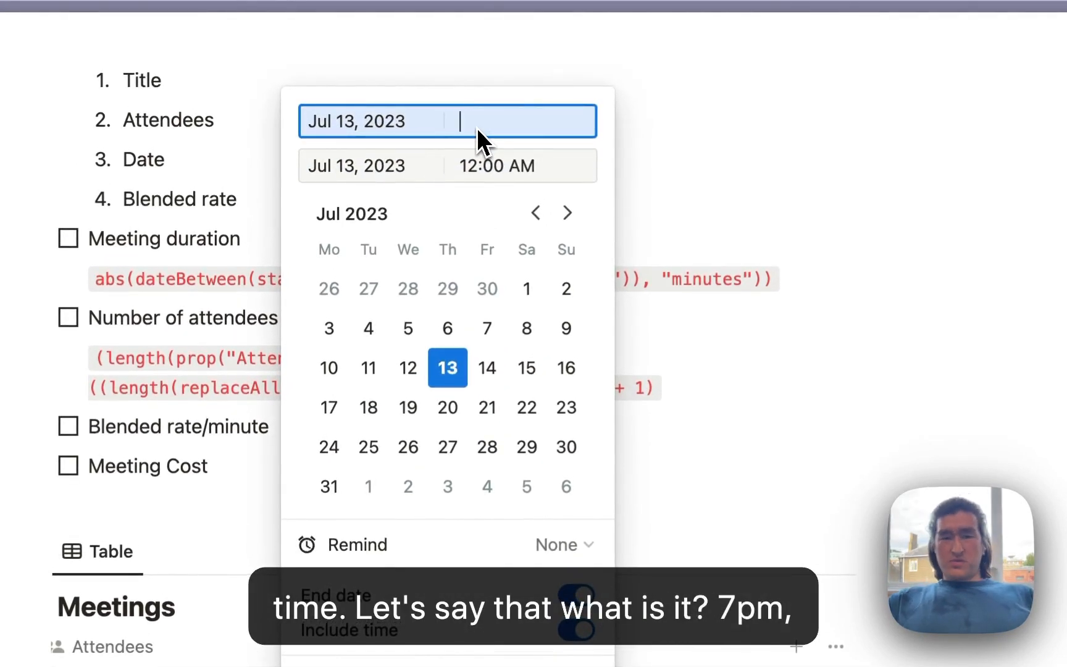
text(1p)
key(Return)
Set the Team Sync end time to 2:30 PM.
click(490, 166)
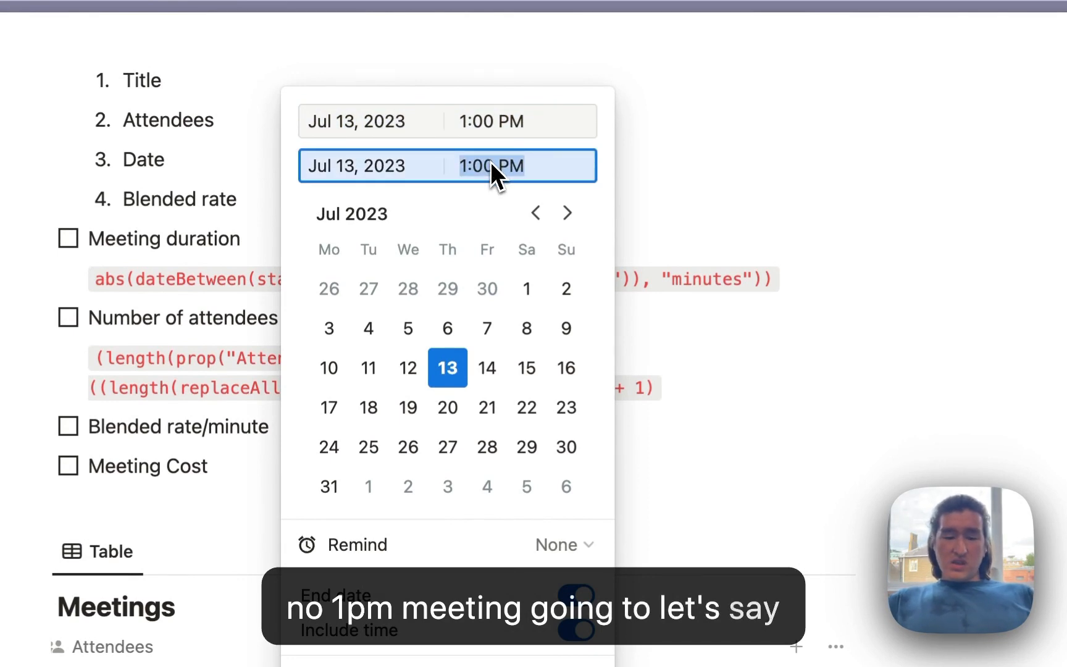
text(230pm)
key(Return)
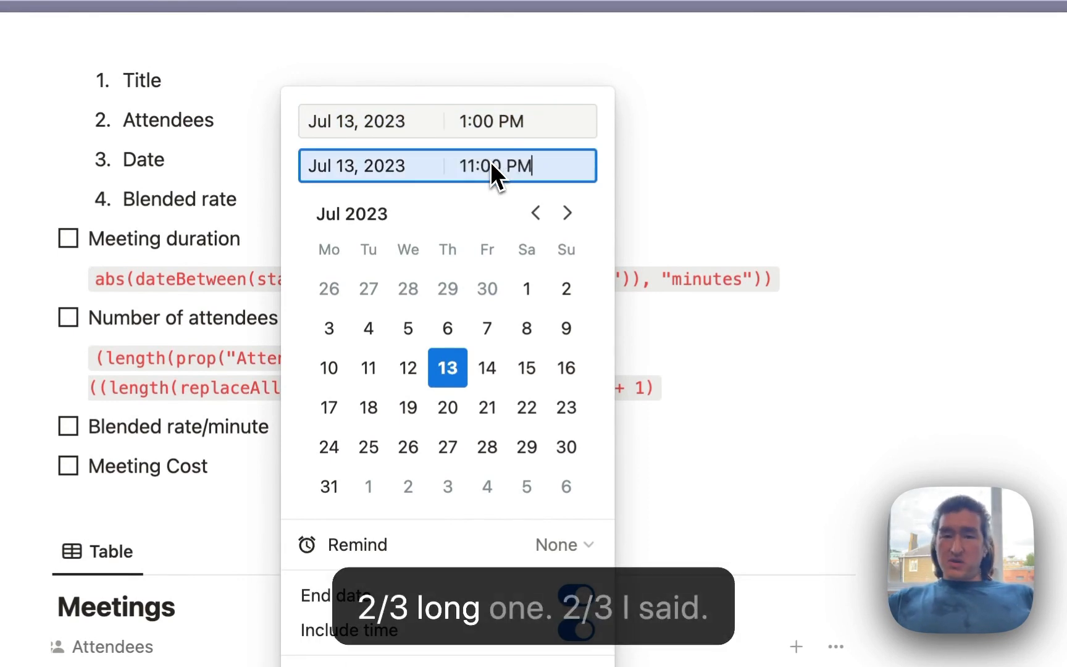
key(BackSpace)
key(BackSpace)
key(BackSpace)
key(BackSpace)
key(BackSpace)
key(BackSpace)
key(BackSpace)
key(BackSpace)
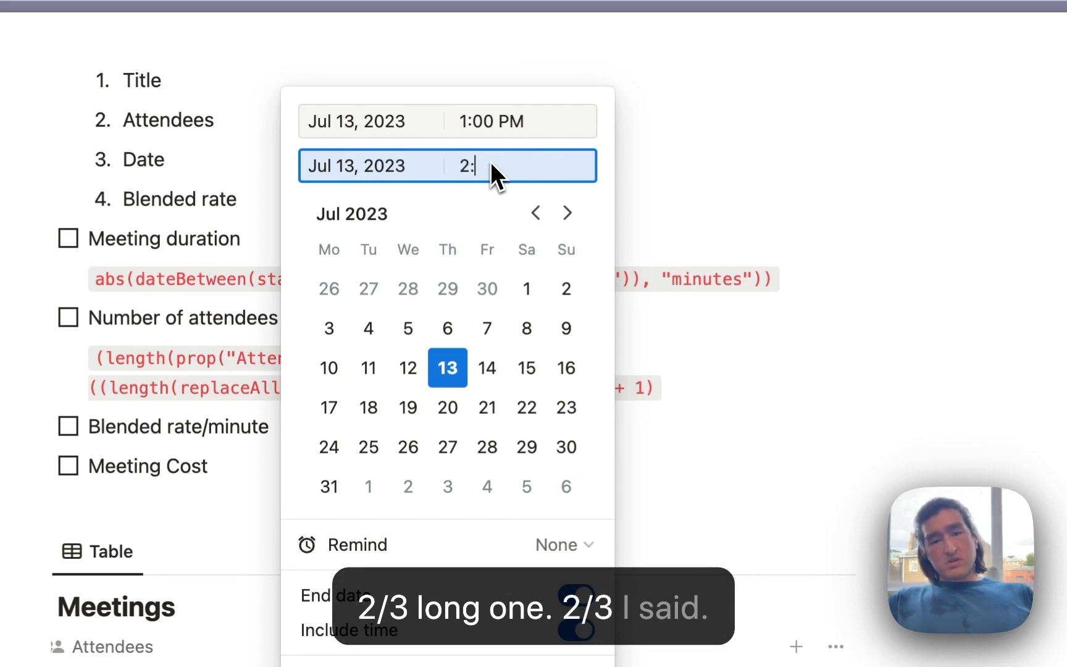
key(Return)
key(Escape)
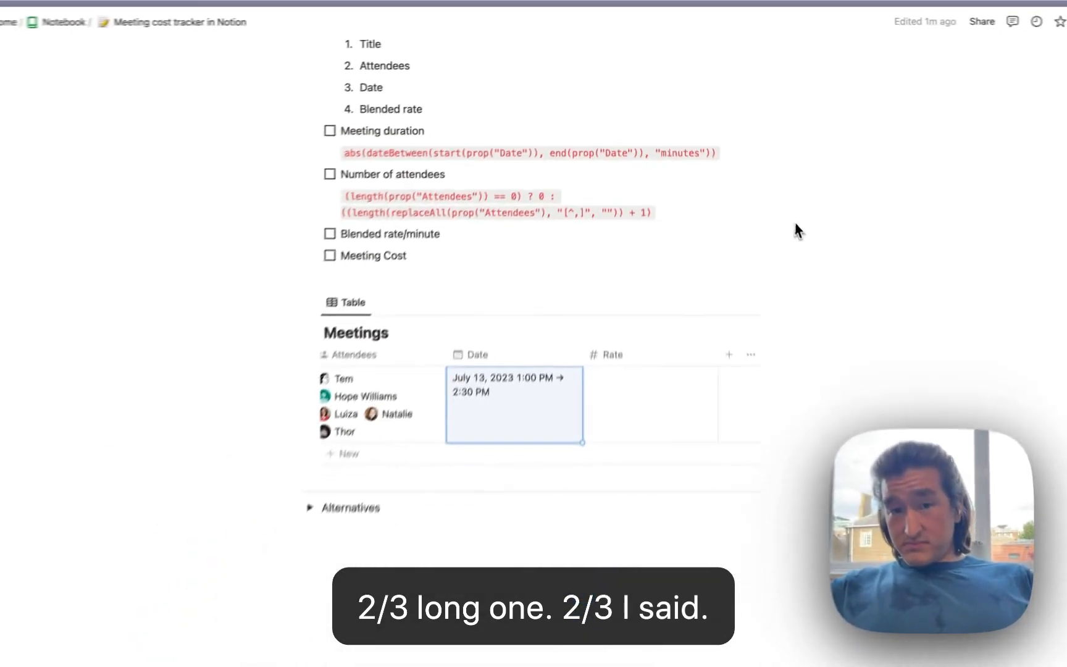
Fill in the Team Sync rate with $287.50 from the clipboard history.
click(635, 381)
text(28)
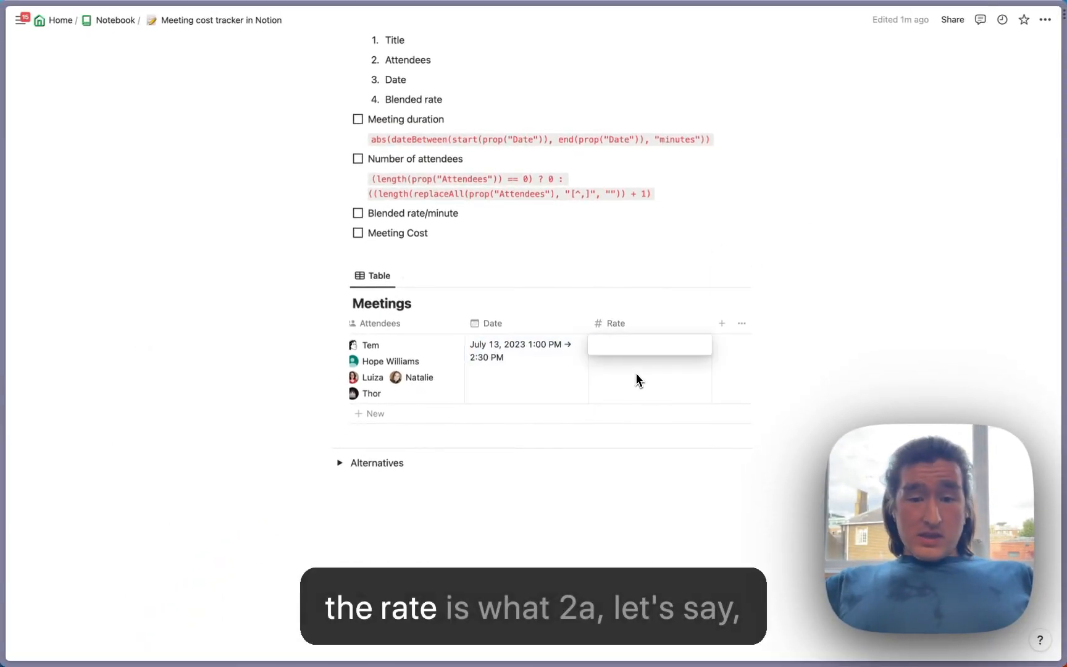
key(BackSpace)
key(BackSpace)
key(super+shift+v)
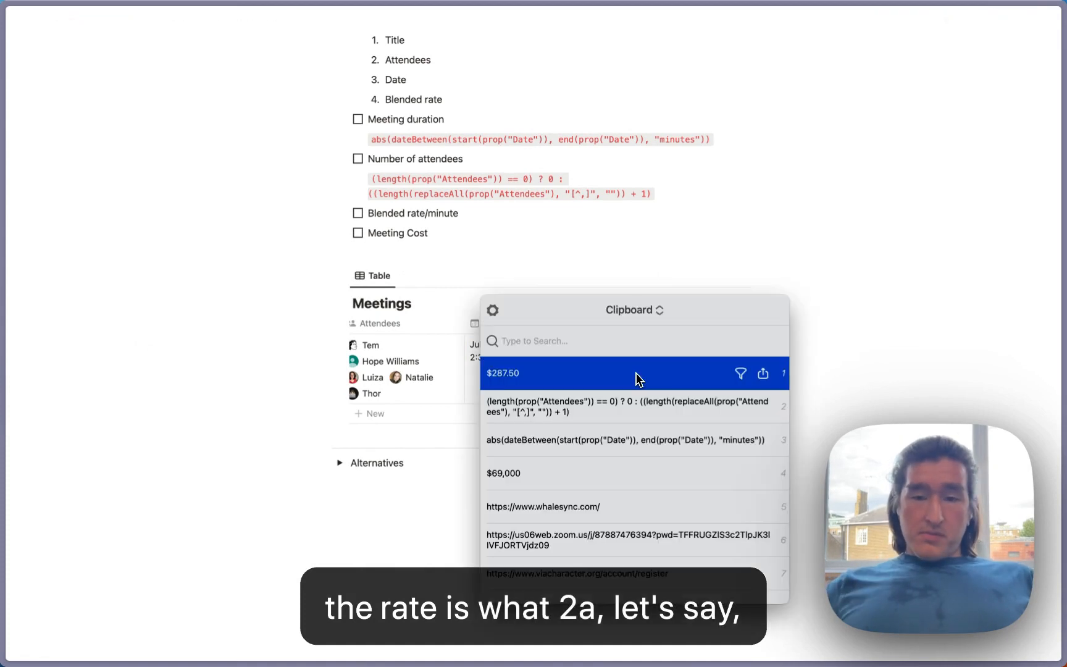
key(Return)
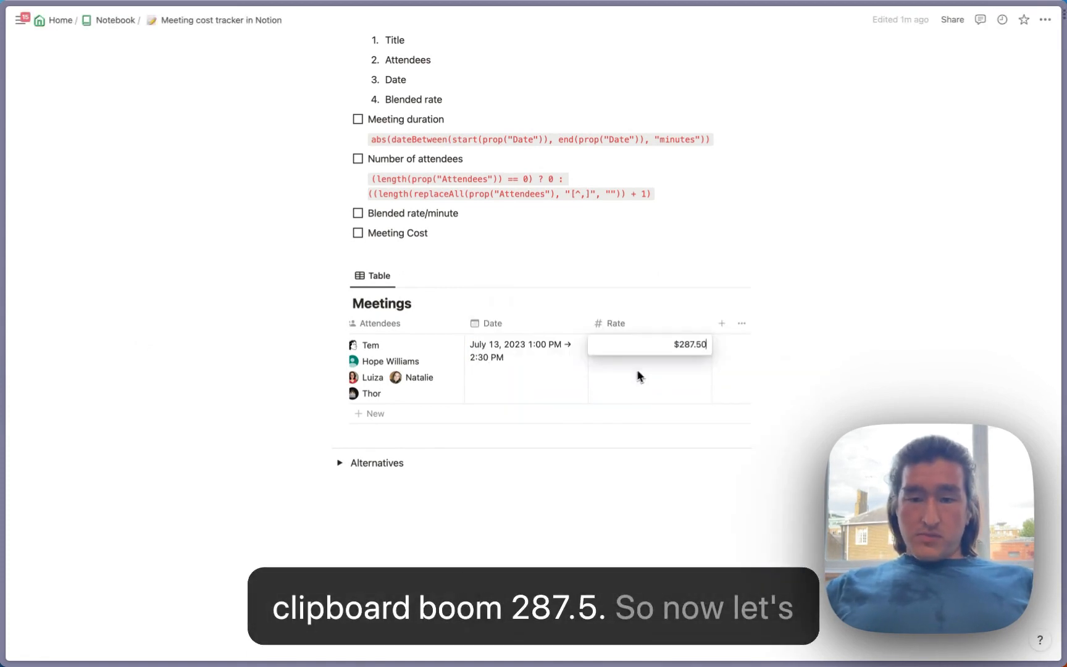
key(Return)
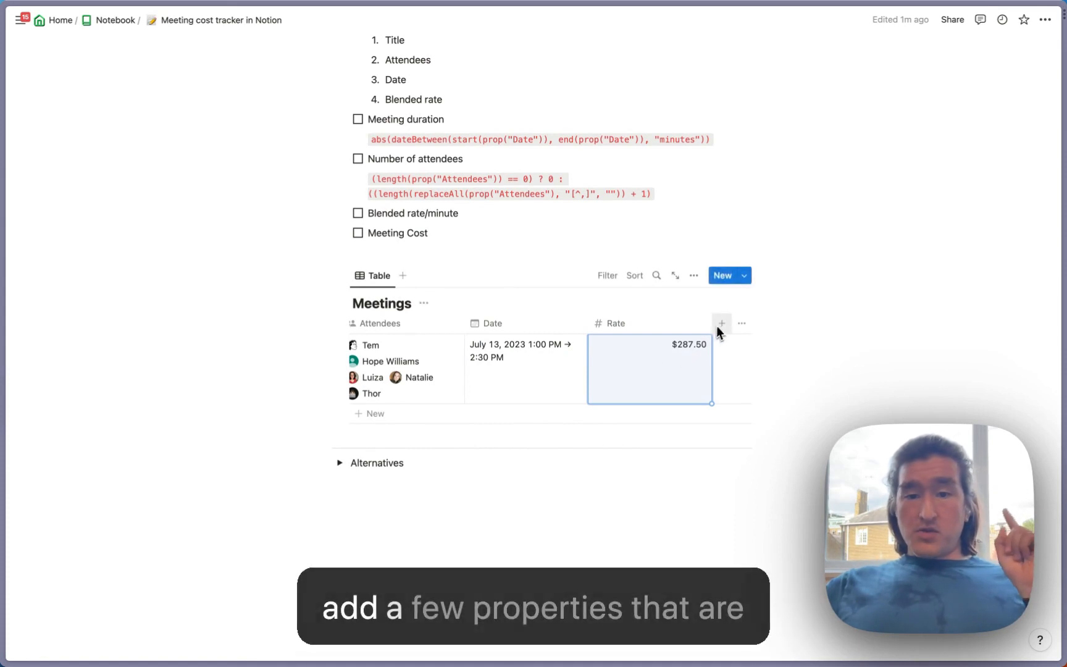
Narrow the Rate column and check off "Create database" in the Steps checklist.
drag(712, 330, 652, 334)
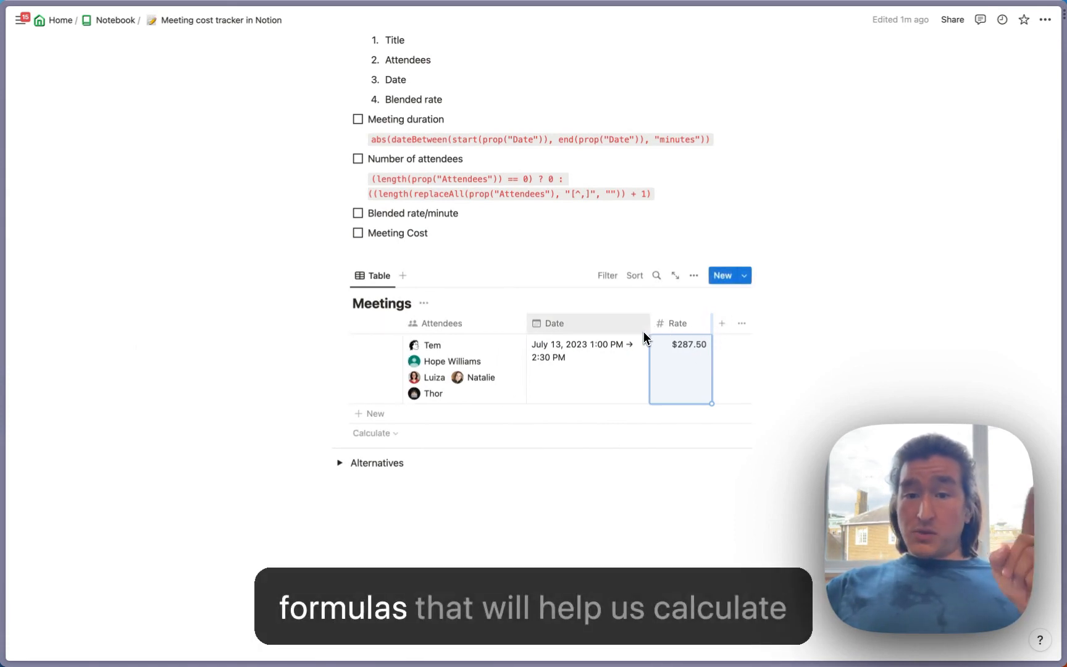
scroll(442, 349, up, 5)
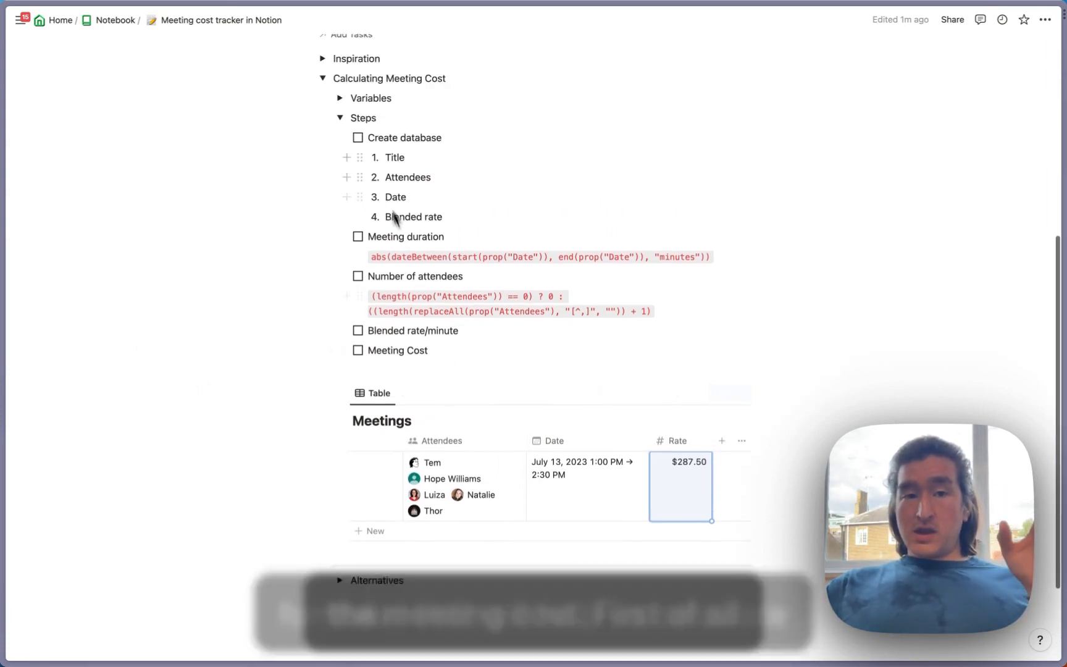
click(359, 139)
Add a formula property to the Meetings database after the Rate column.
scroll(607, 393, down, 4)
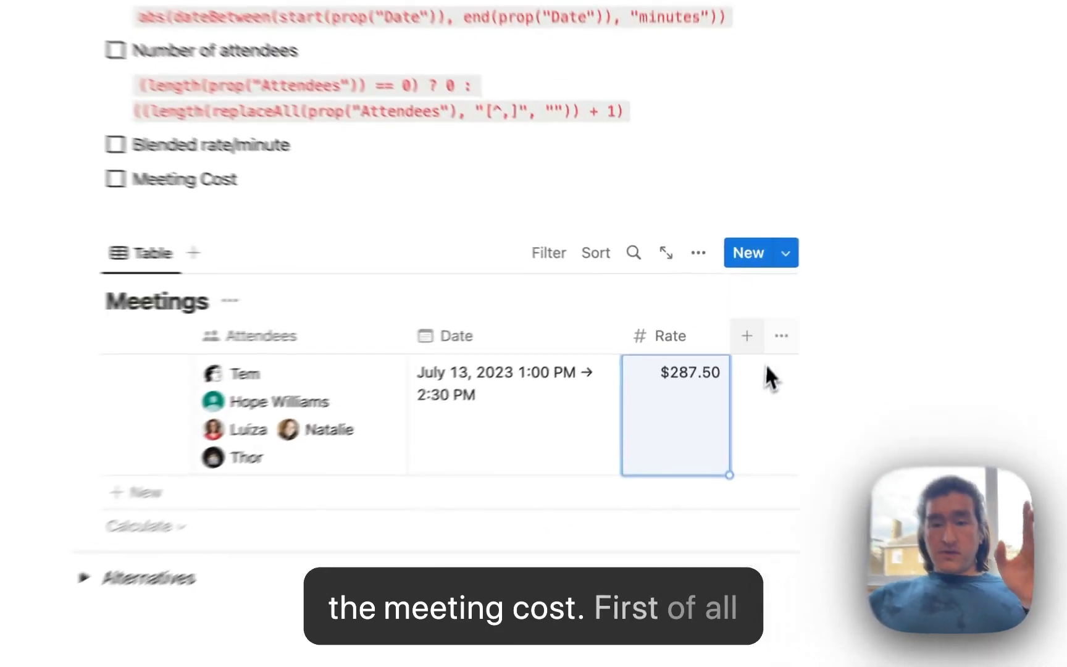
click(721, 313)
text(form)
key(Return)
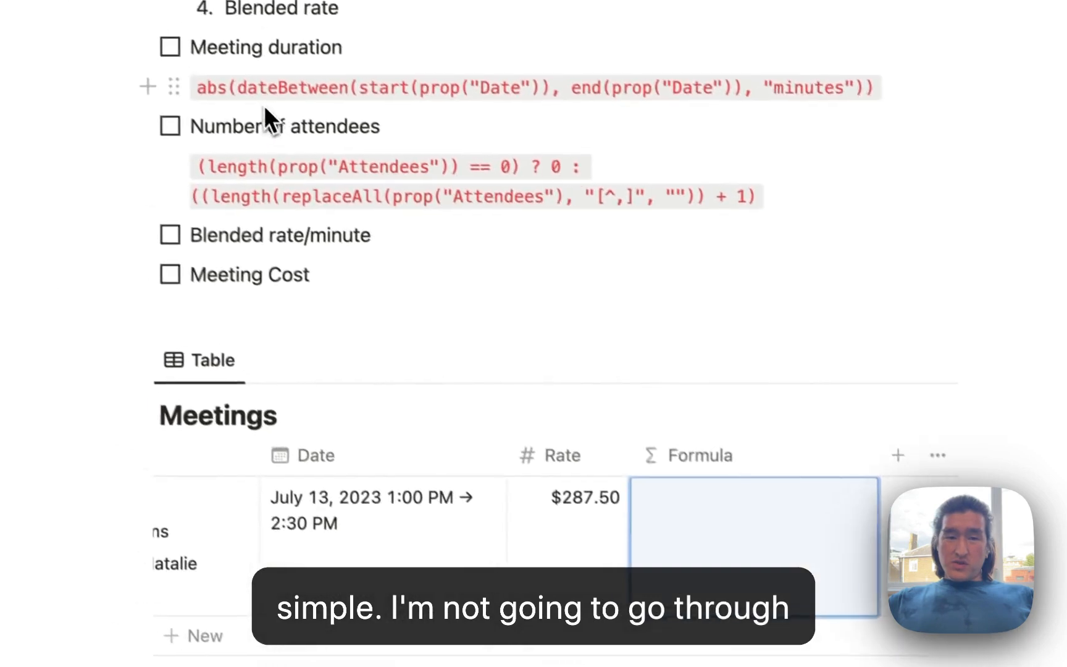
Copy the Meeting duration formula abs(dateBetween(start(prop("Date")), end(prop("Date")), "minutes")) from the checklist into the new formula property.
triple_click(266, 102)
key(ctrl+c)
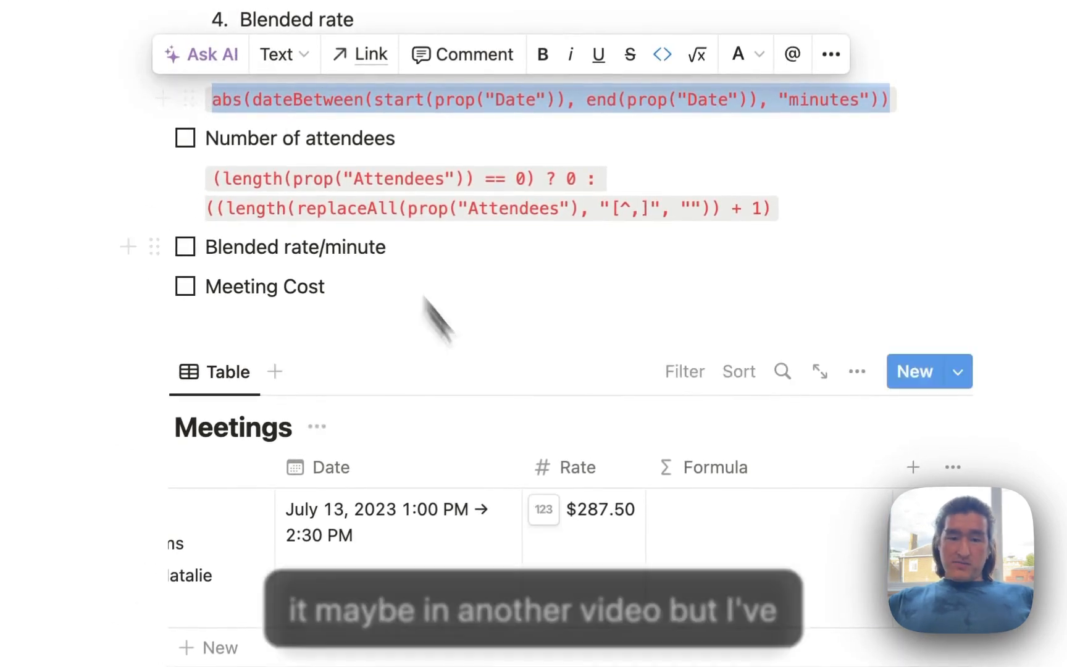
click(762, 578)
key(ctrl+v)
key(Return)
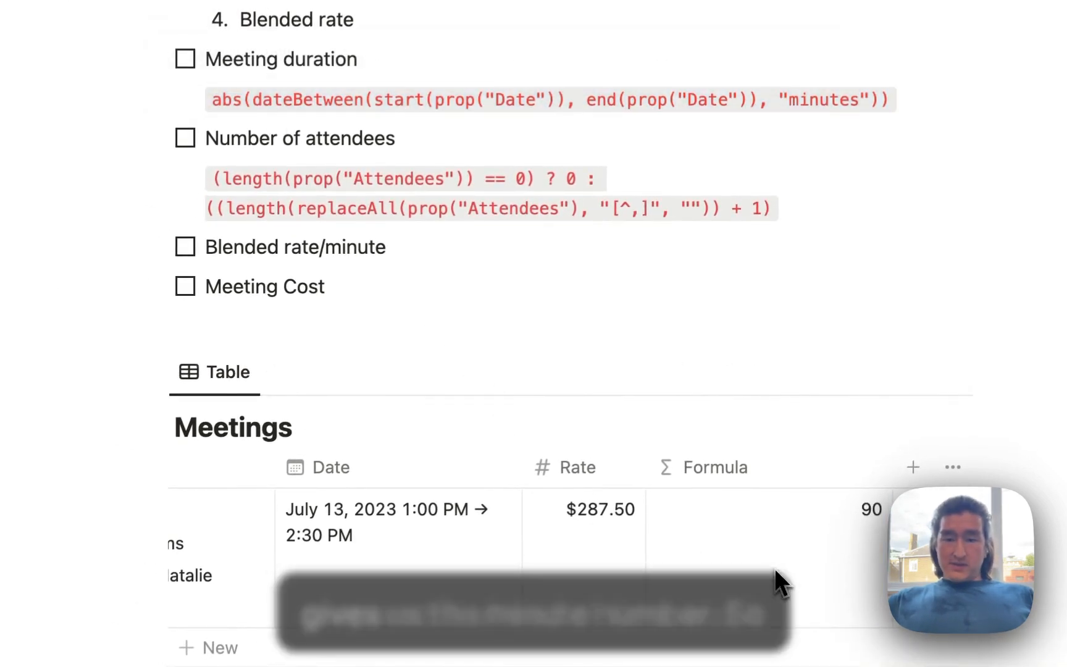
Narrow the formula column and rename its property to "Duration".
scroll(729, 451, left, 3)
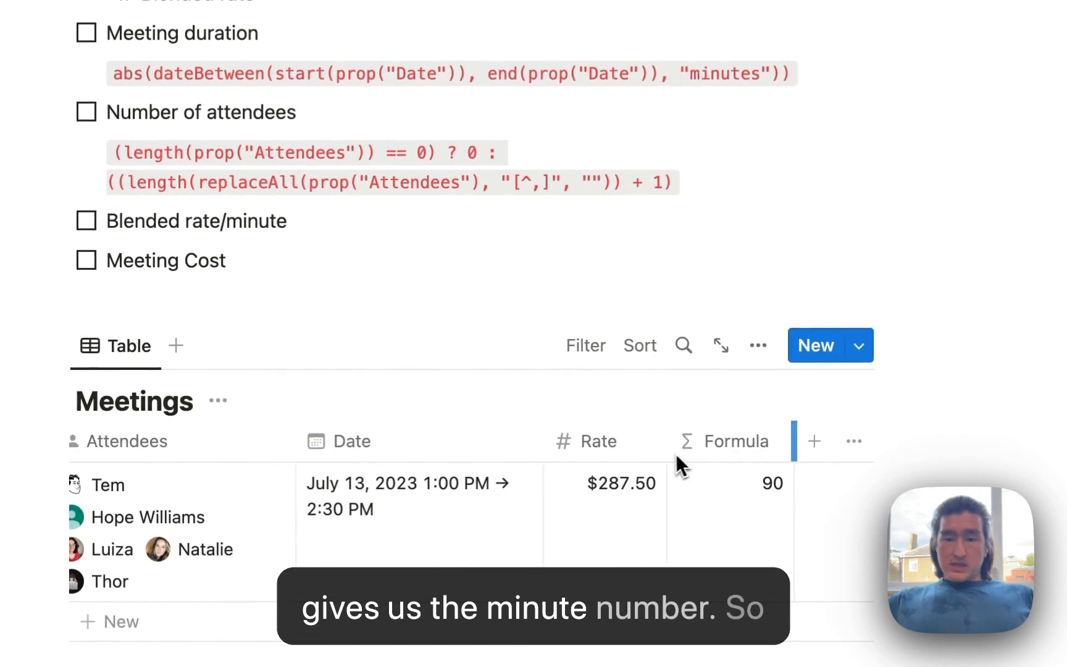
click(693, 453)
key(super+BackSpace)
text(DUrat)
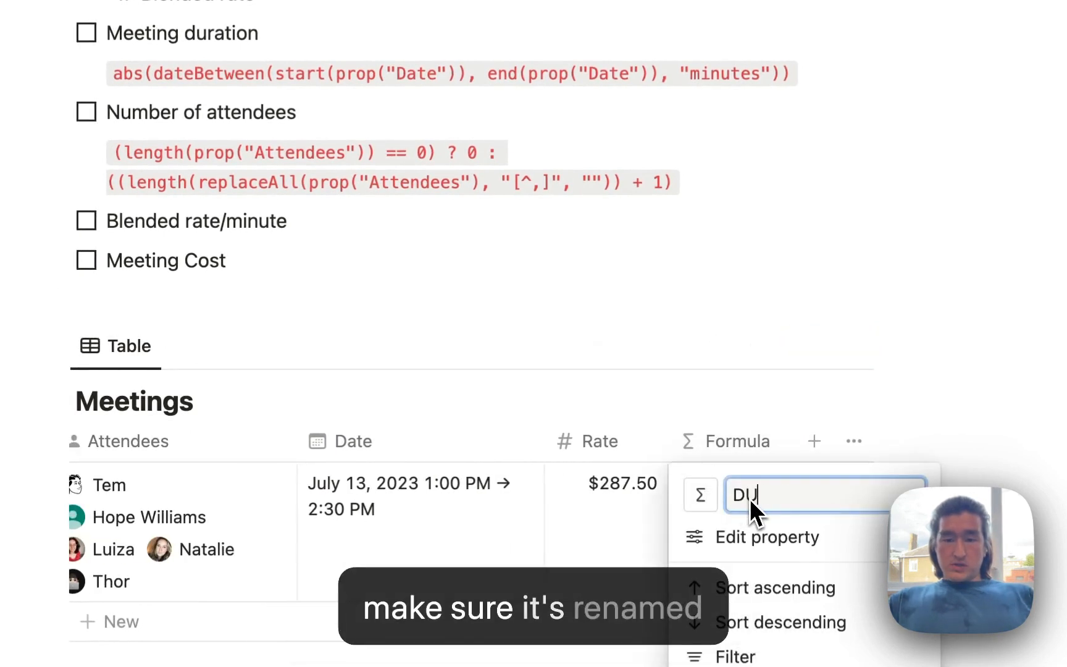
key(BackSpace)
key(BackSpace)
key(BackSpace)
key(BackSpace)
text(uration)
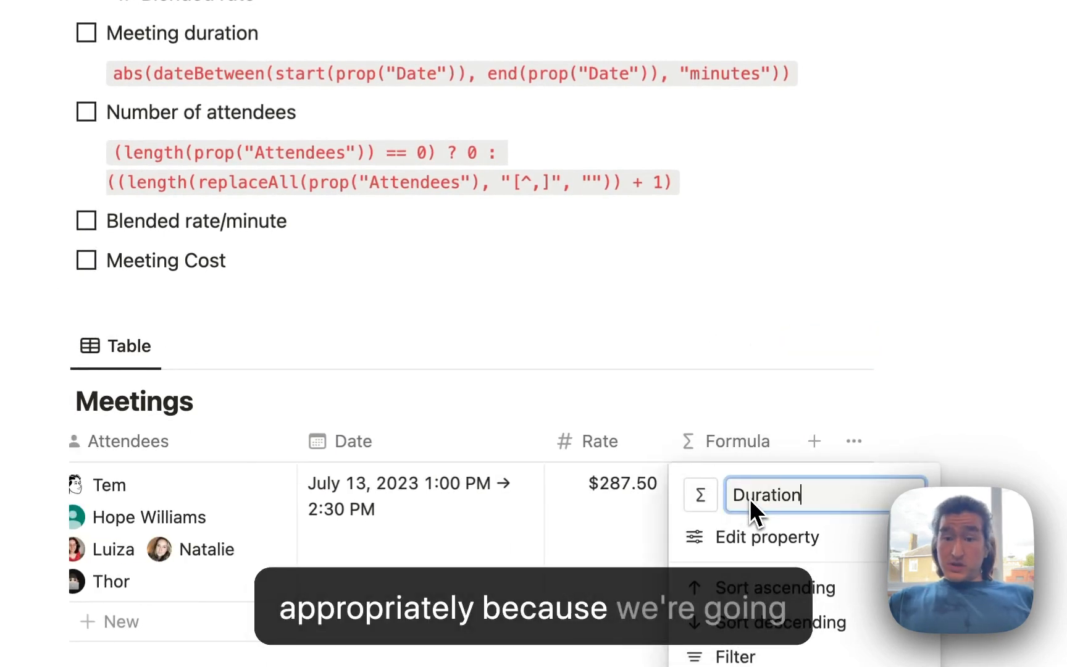
Check off "Meeting duration" in the checklist and copy the two-line Number of attendees formula.
key(Return)
click(199, 103)
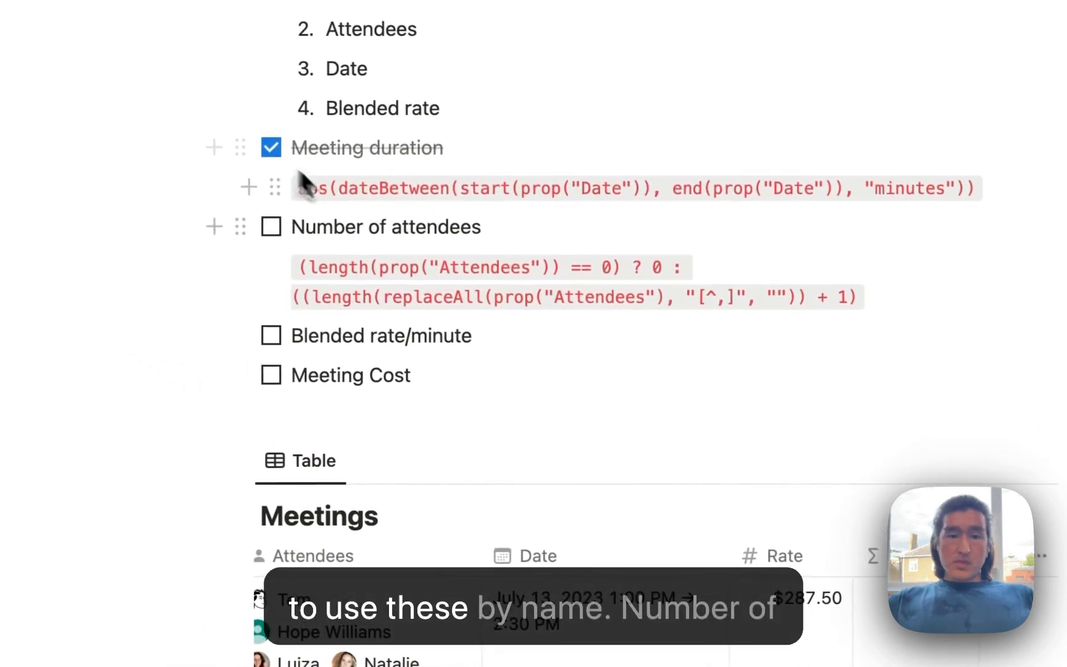
triple_click(495, 251)
key(super+c)
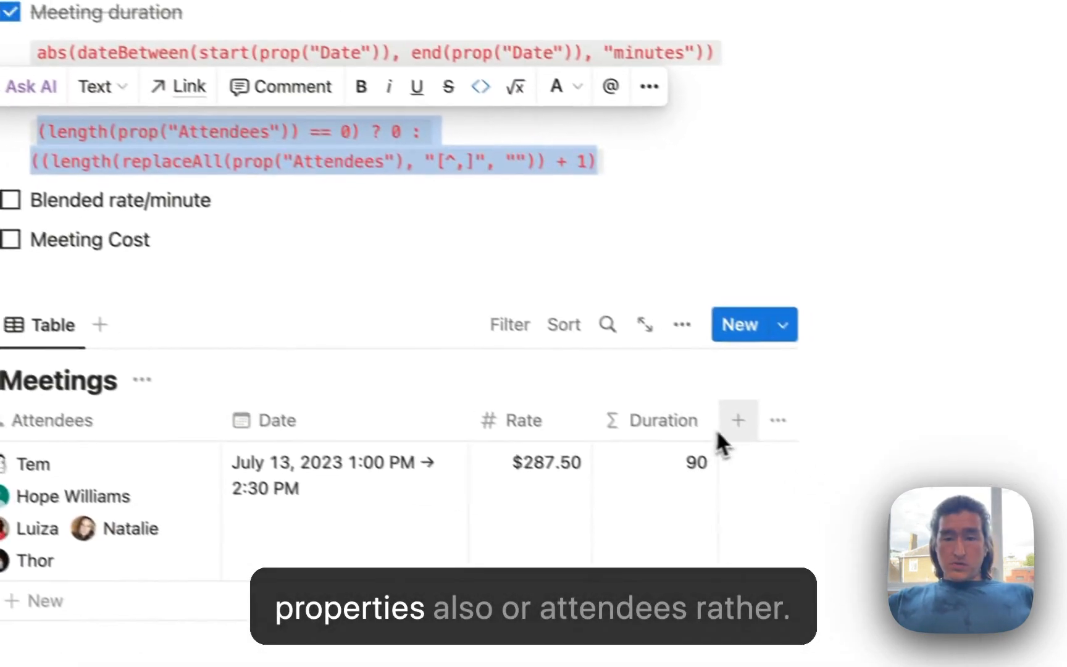
Add a formula property to the Meetings database after Duration and name it "Attendees #".
click(738, 421)
text(form)
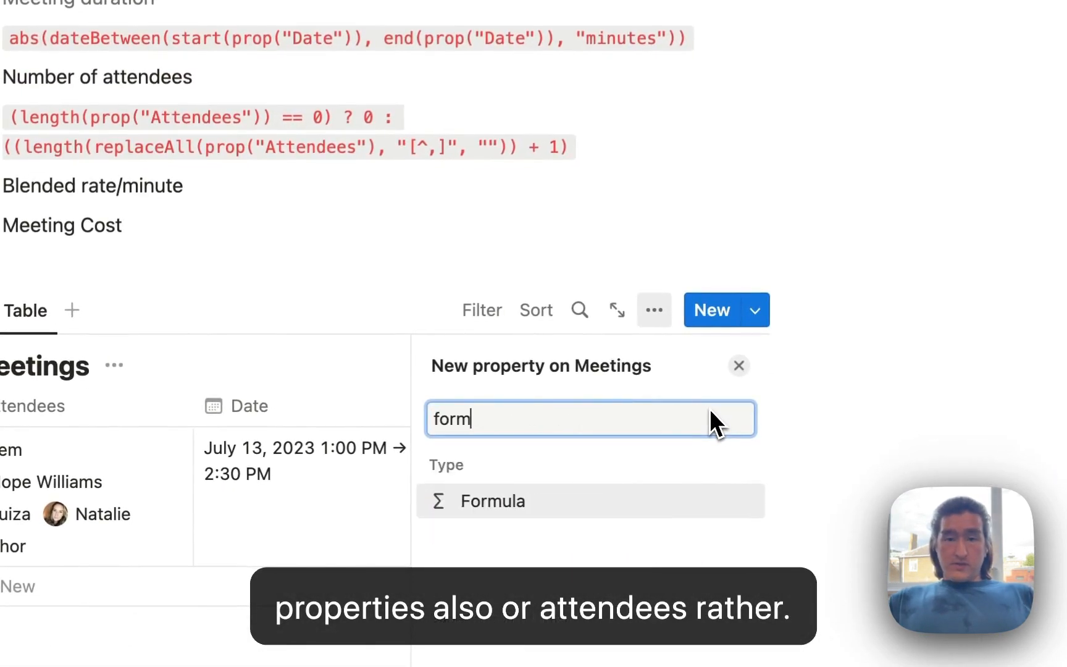
key(Return)
text(A)
key(BackSpace)
text(A)
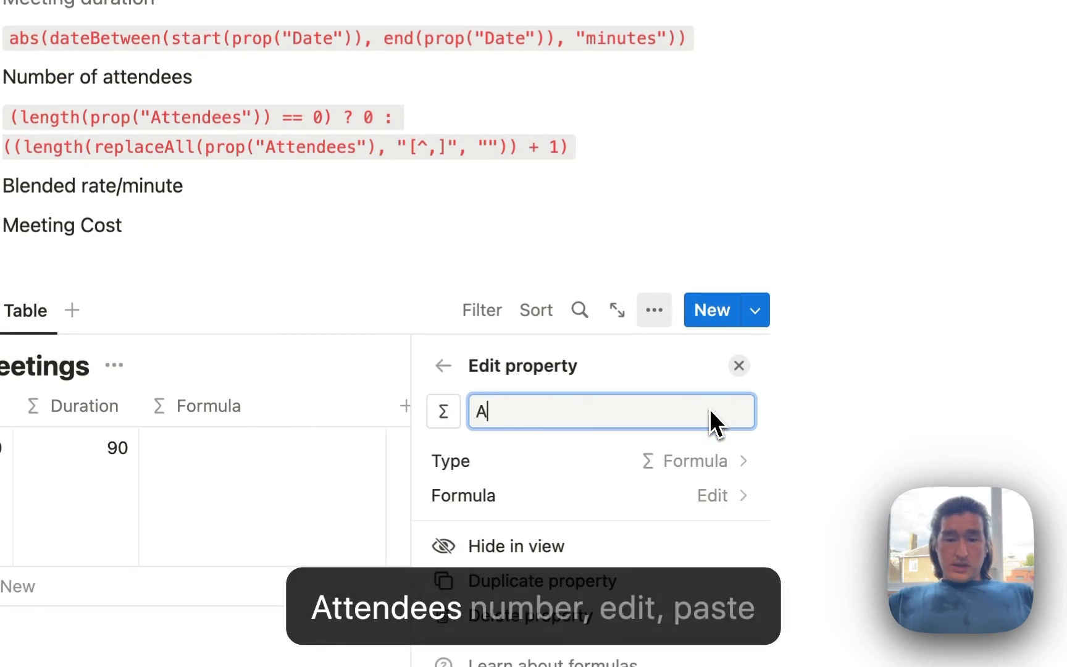
text(ttendees #)
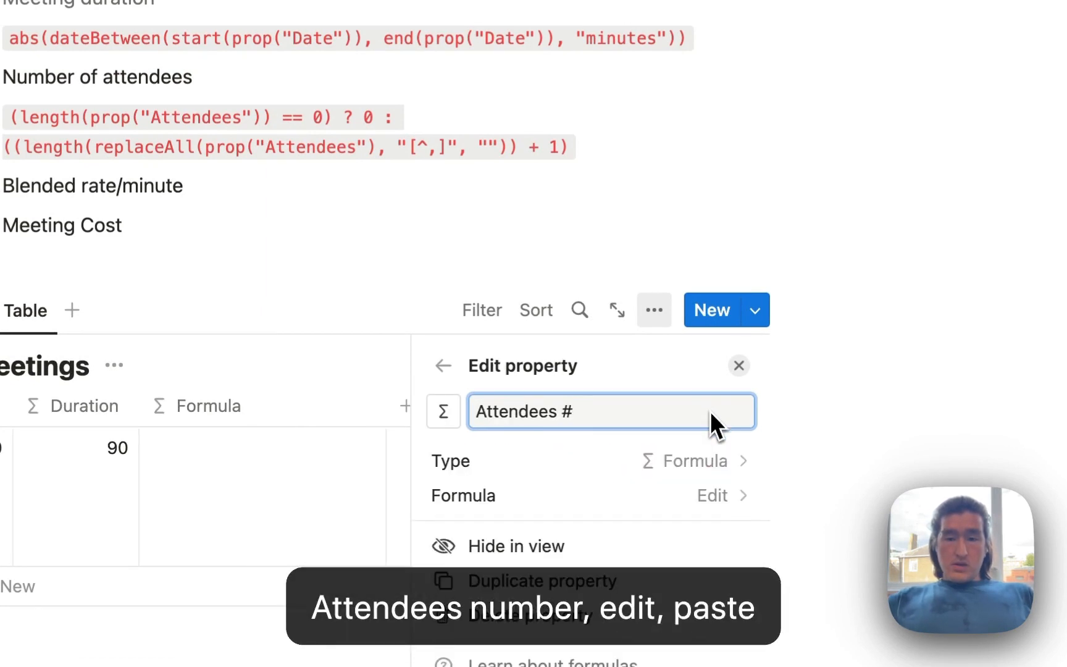
Set the Attendees # formula to (length(prop("Attendees")) == 0) ? 0 : ((length(replaceAll(prop("Attendees"), "[^,]", "")) + 1)) and close the property settings.
click(654, 501)
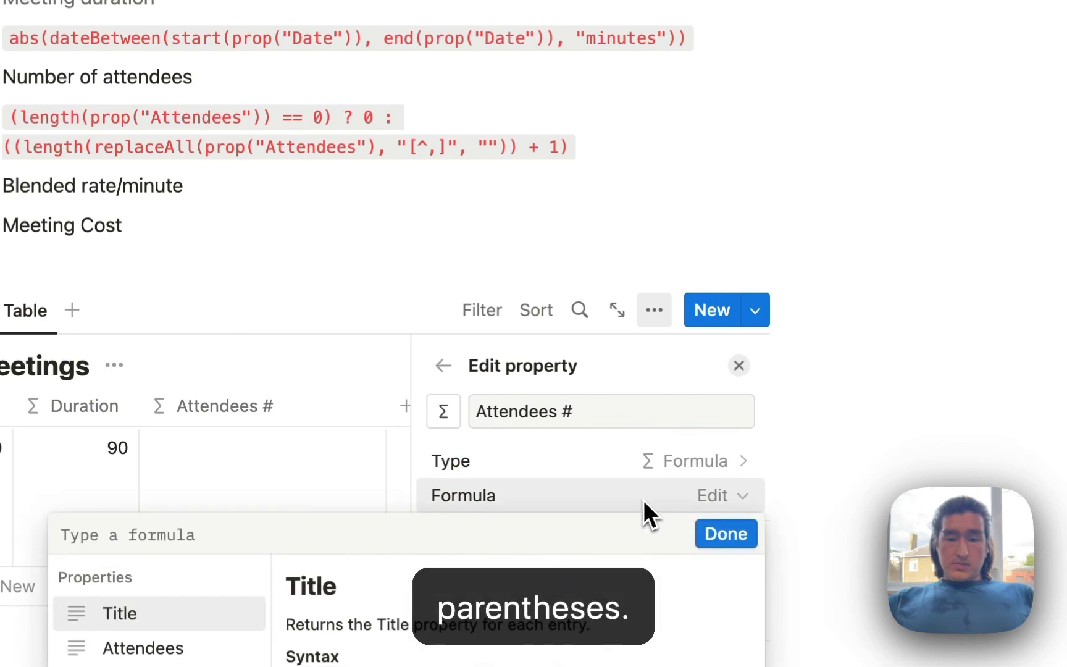
key(super+v)
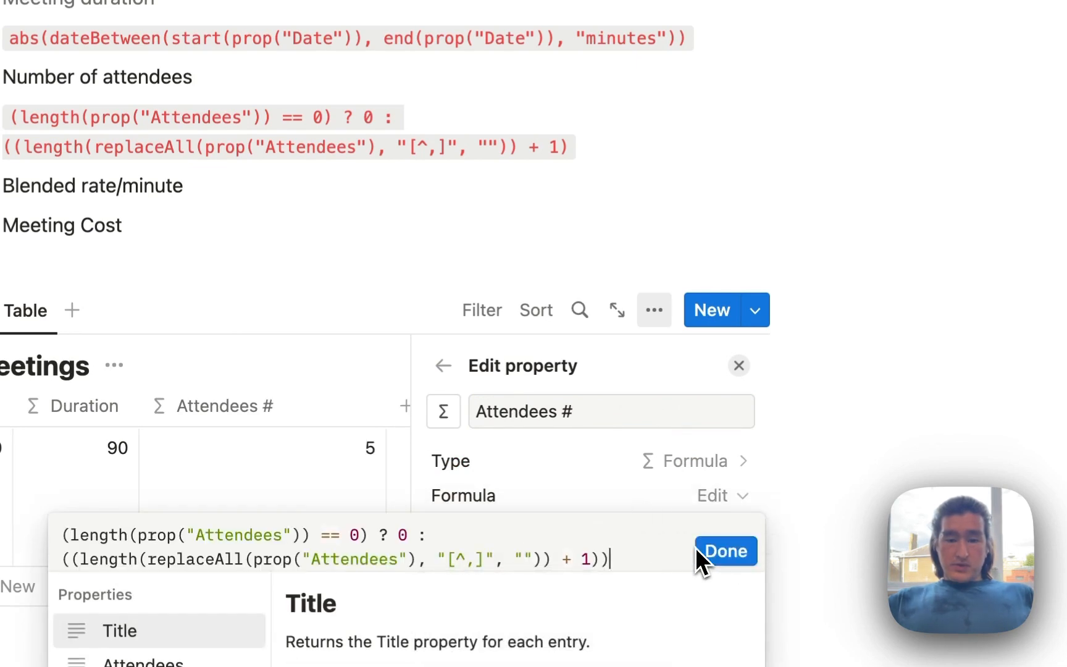
click(699, 552)
click(739, 366)
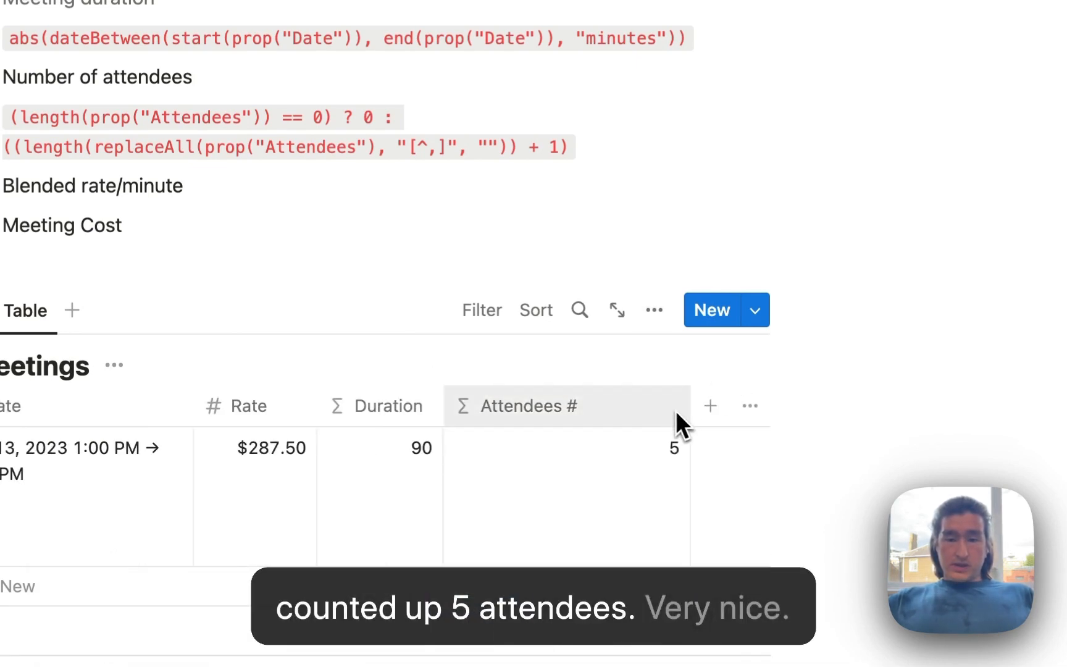
Narrow the Attendees # column and check off "Number of attendees" in the checklist.
scroll(688, 410, left, 3)
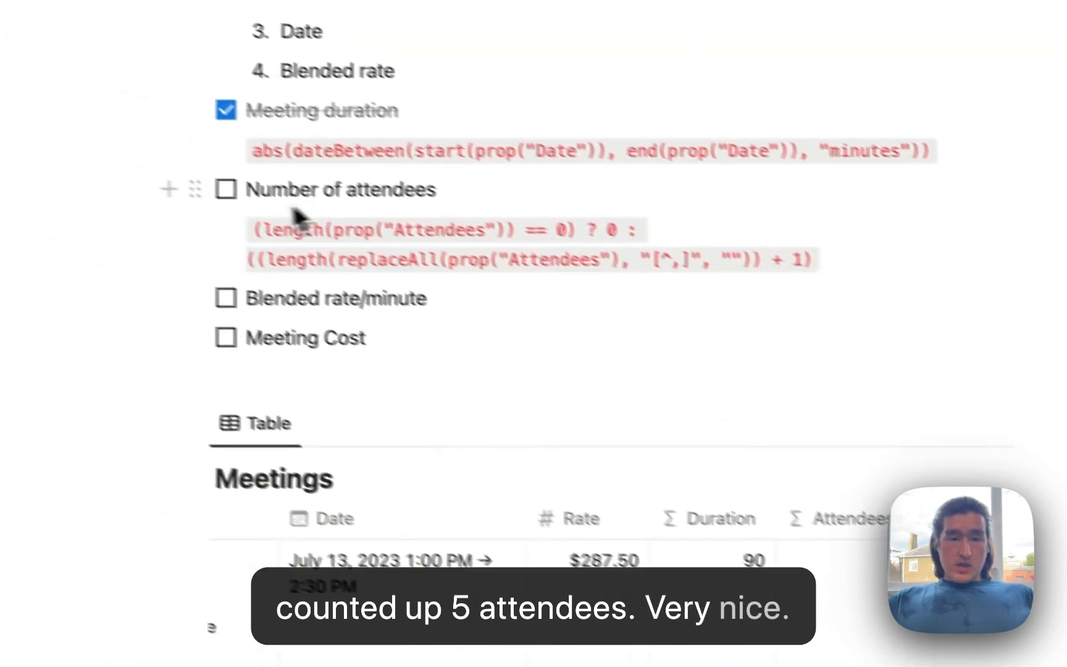
click(267, 208)
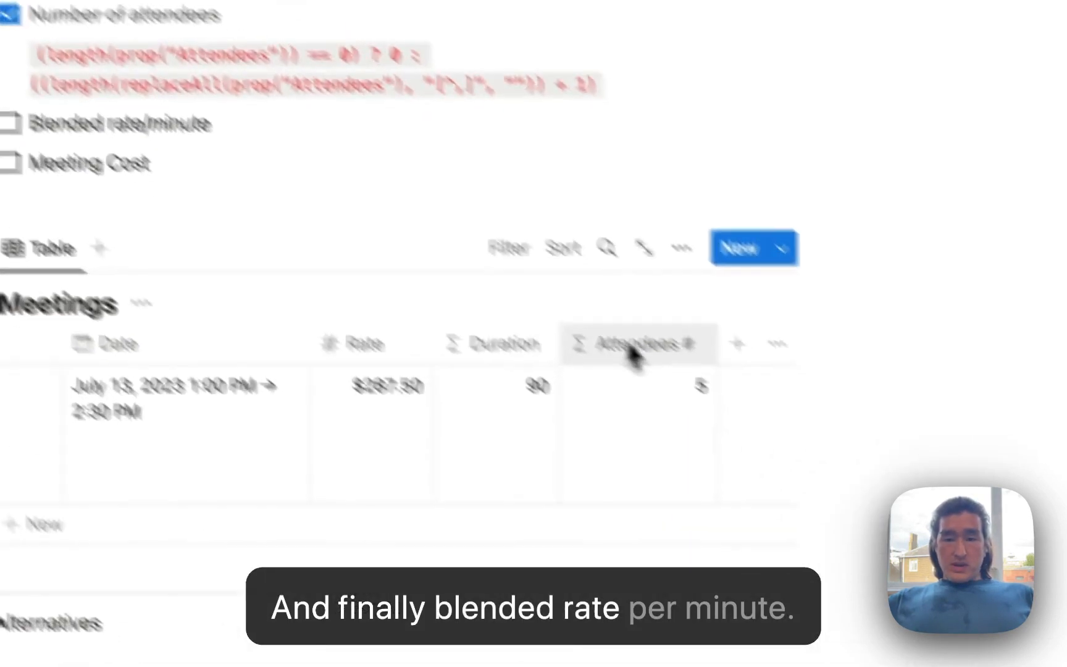
Add another formula property to the Meetings database after the Attendees # column.
click(736, 346)
text(form)
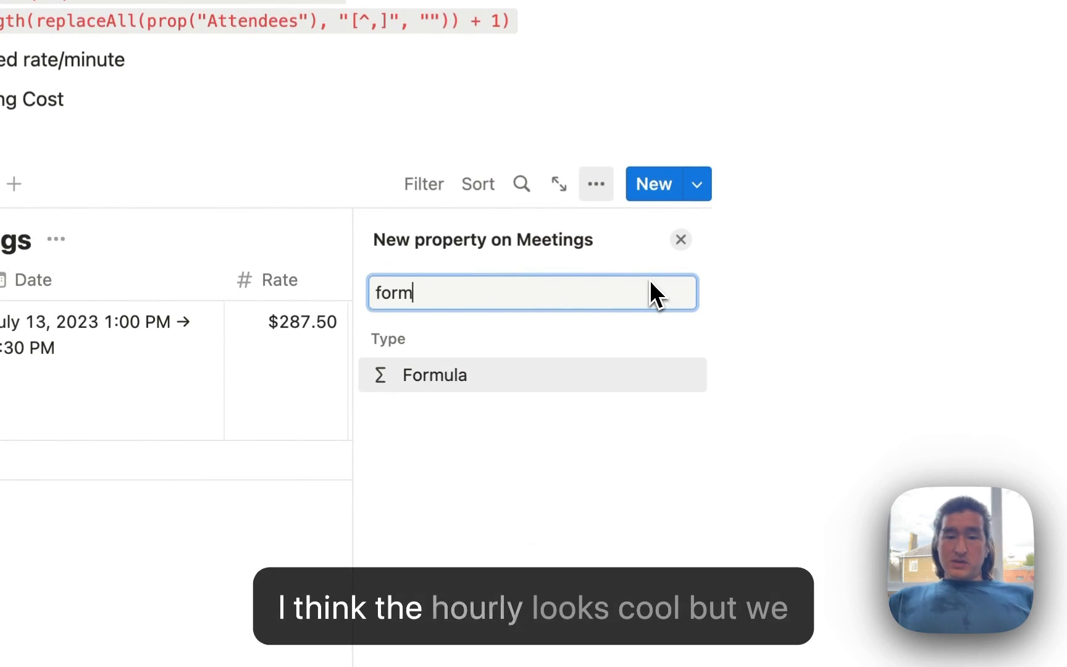
key(Return)
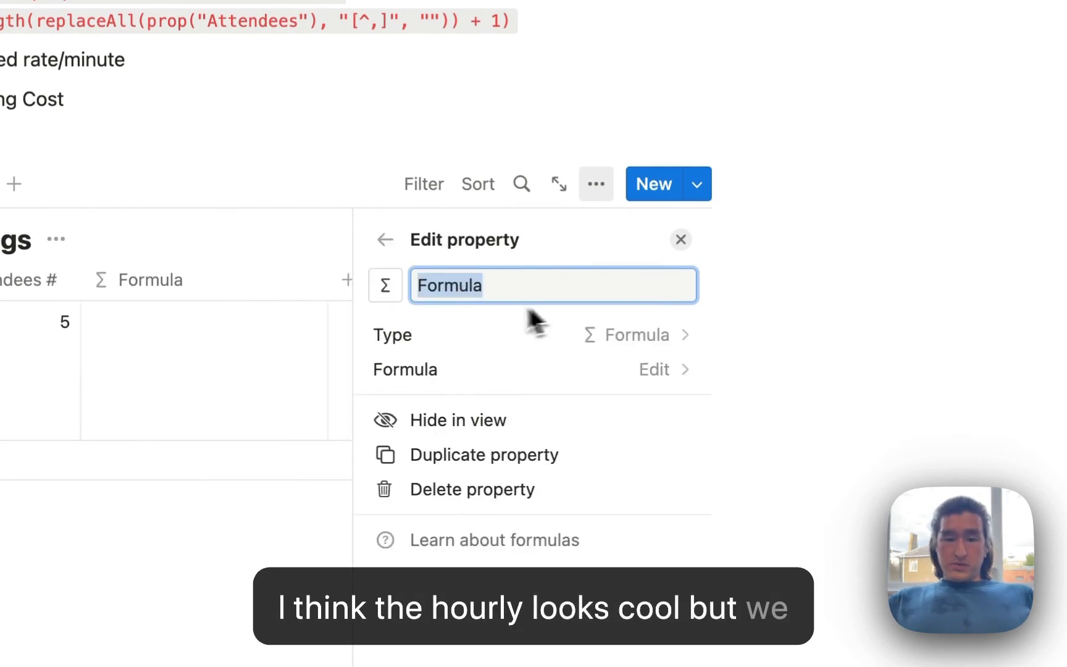
Set the new property's formula to prop("Rate")/60.
click(542, 367)
text(hour)
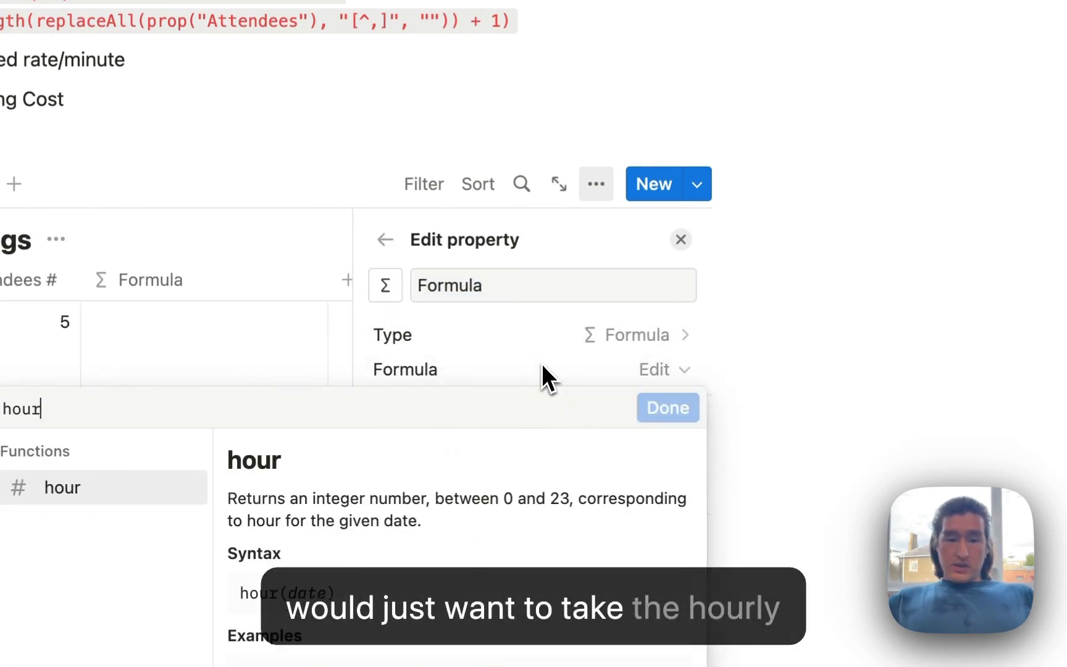
key(BackSpace)
key(BackSpace)
key(BackSpace)
key(BackSpace)
text(rat)
key(Return)
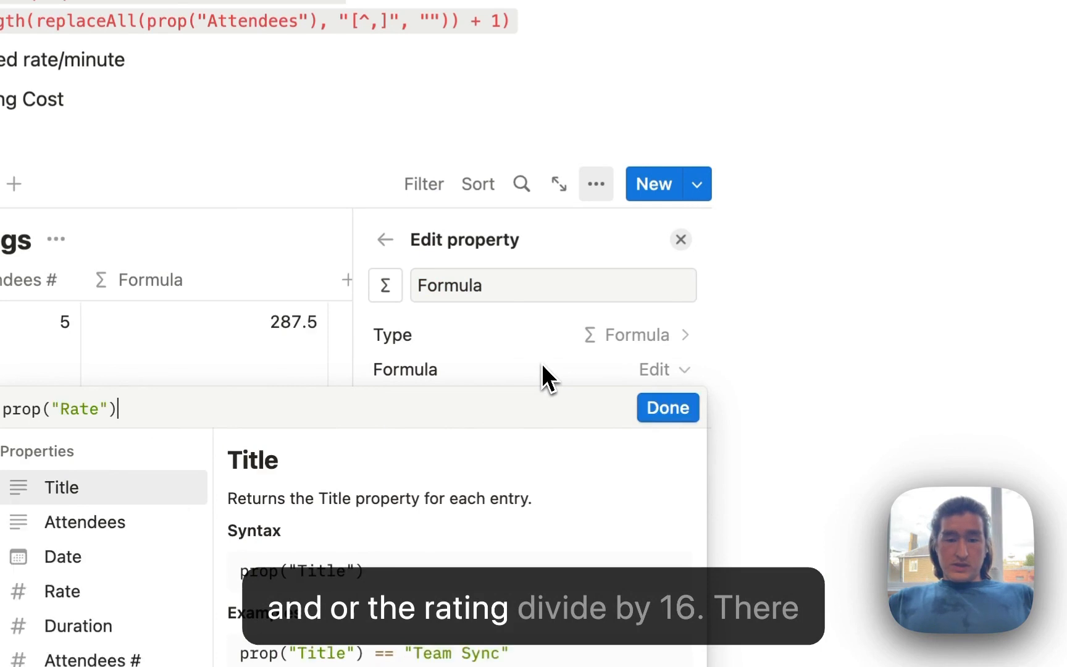
text(/60)
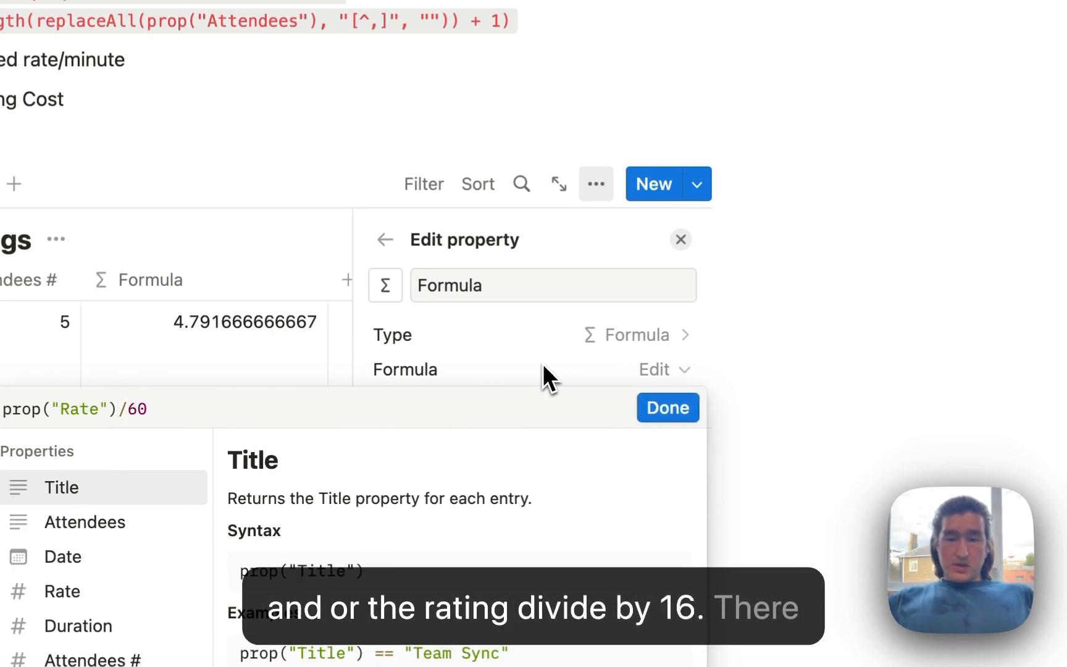
click(663, 401)
Rename the per-minute formula property to "Rate Minute" and check off "Blended rate/minute" in the checklist.
click(541, 289)
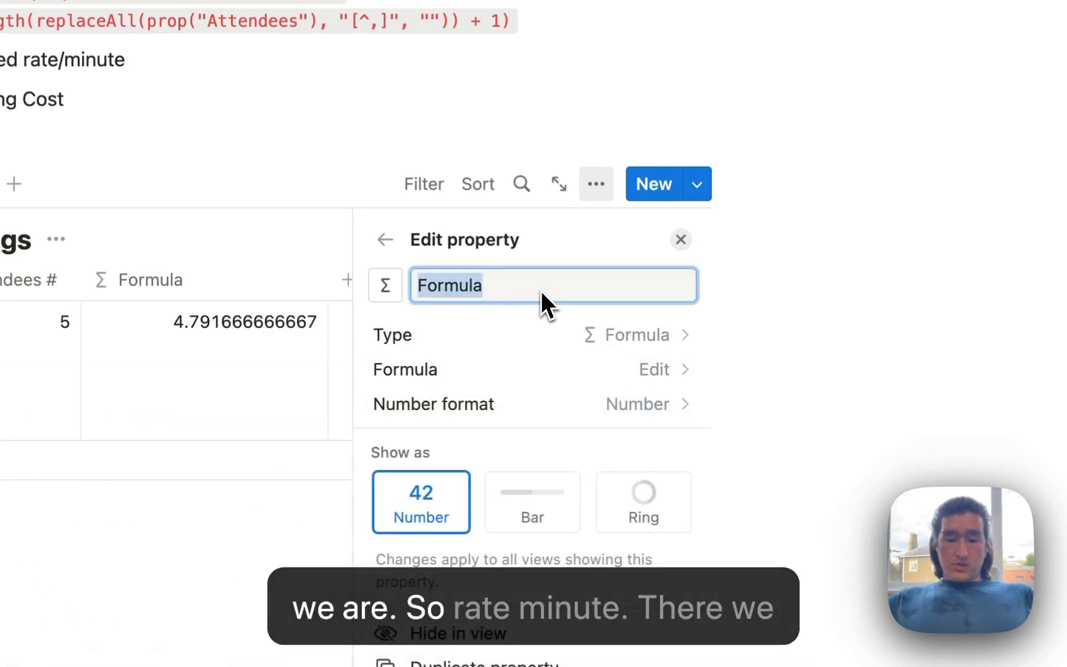
text(Rate Minute)
key(Return)
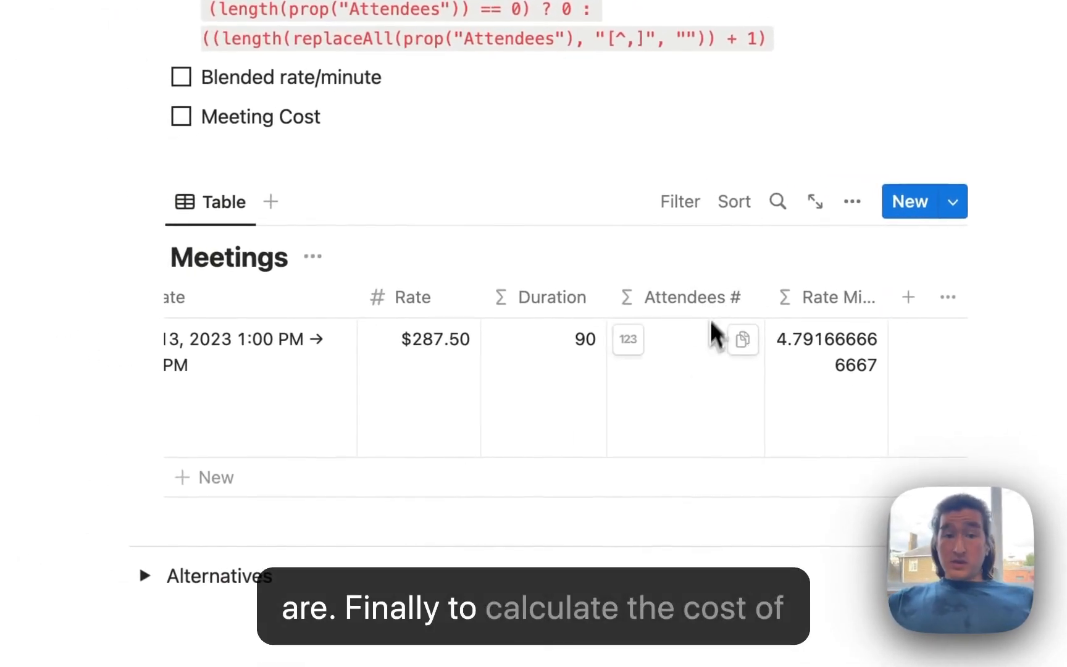
click(181, 76)
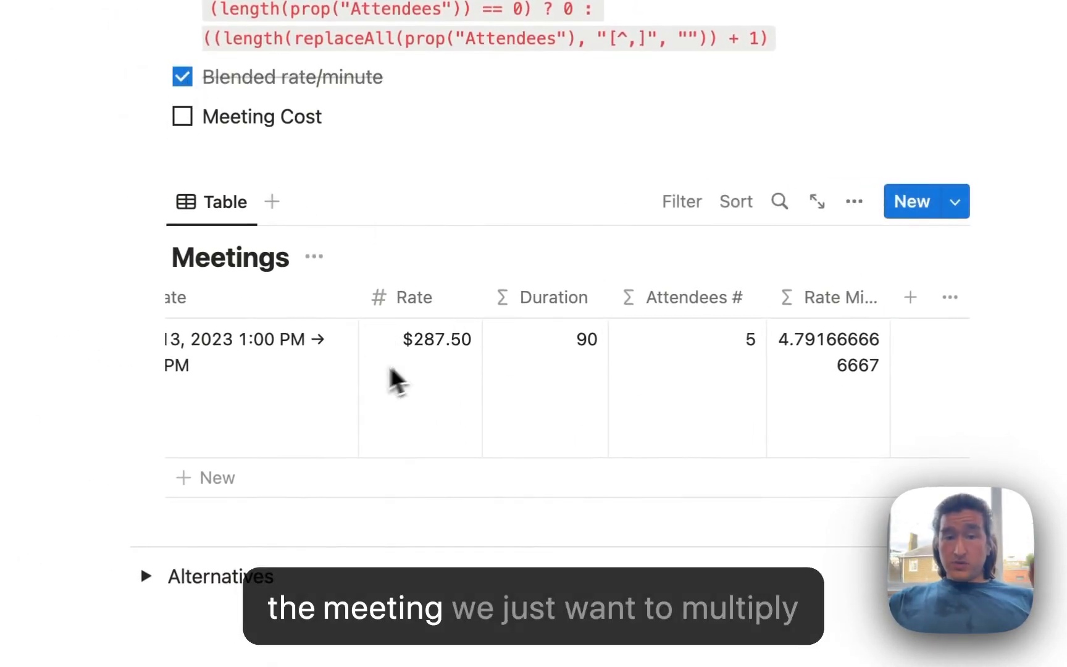
Add a formula property after Rate Minute and name it "Meeting Cost".
click(907, 303)
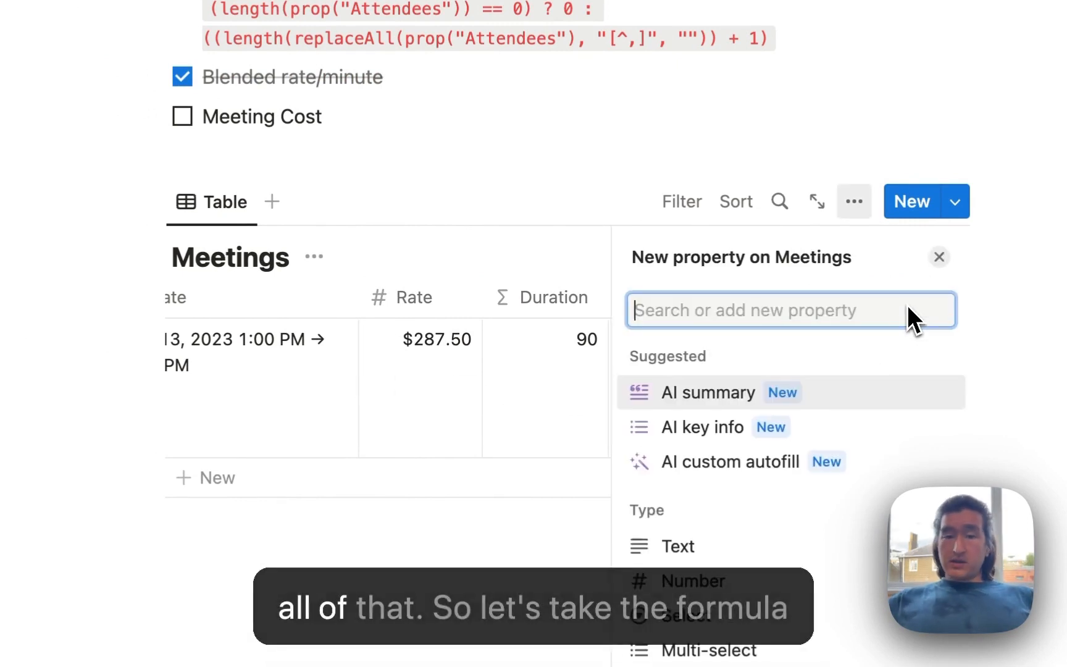
text(form)
key(Return)
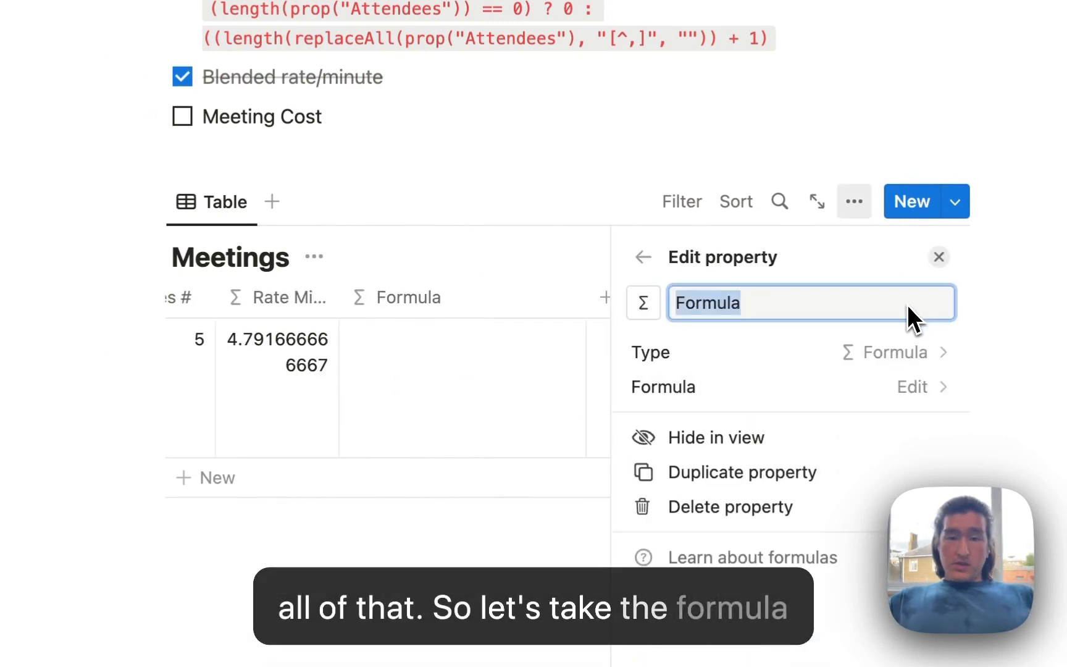
text(Meeting Cost)
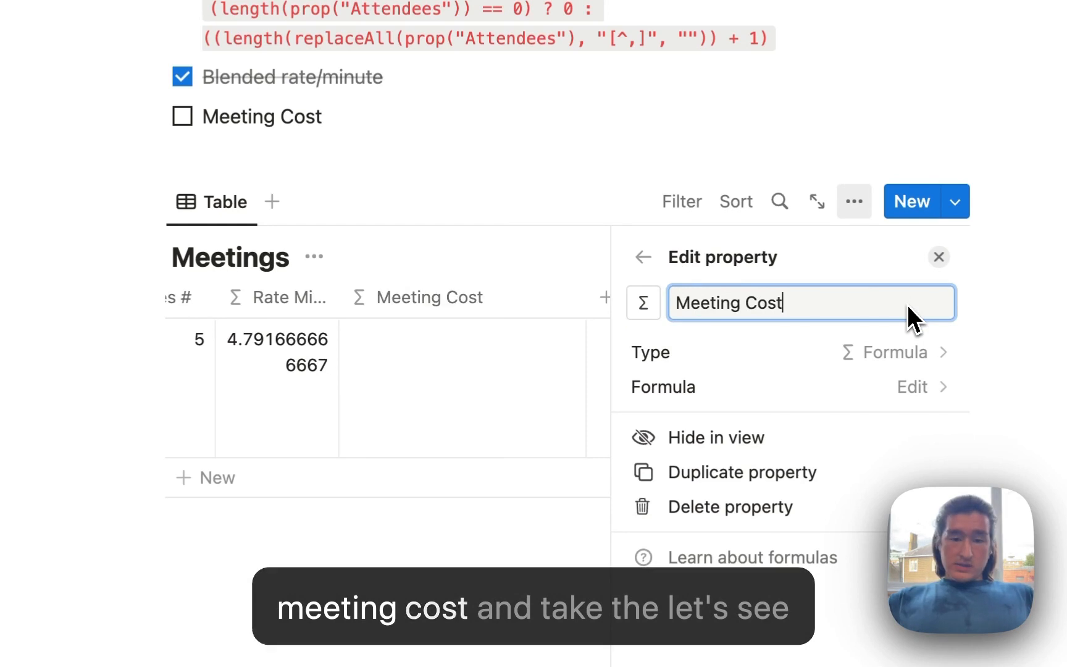
click(452, 424)
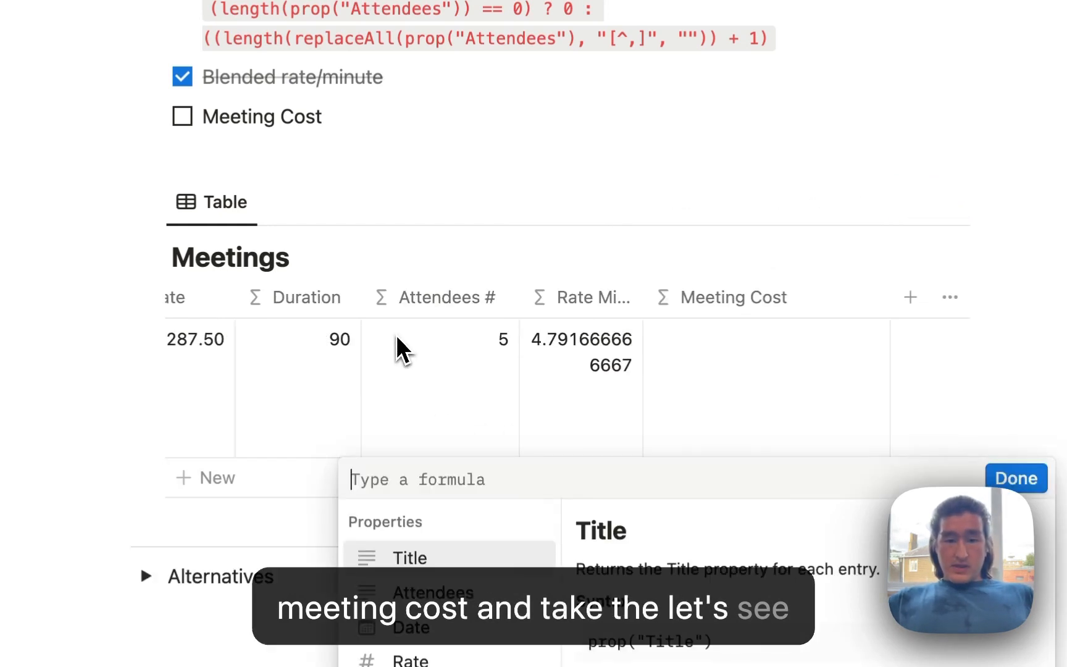
key(Escape)
scroll(722, 400, left, 4)
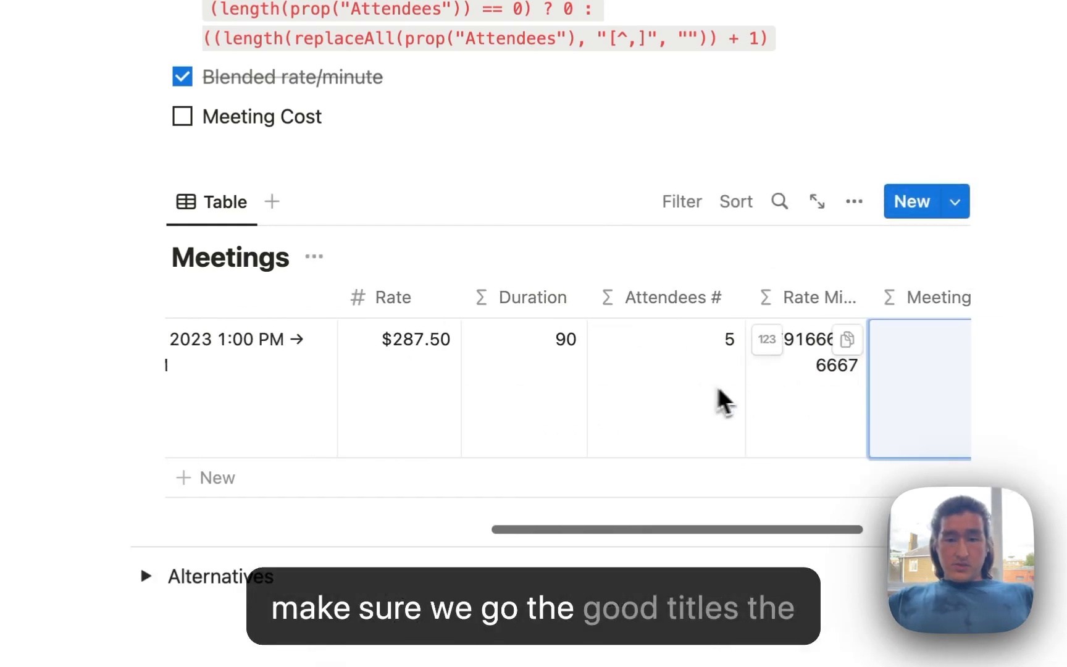
Set the Meeting Cost formula to prop("Duration")*prop("Attendees #")*prop("Rate Minute").
click(953, 400)
text(rate)
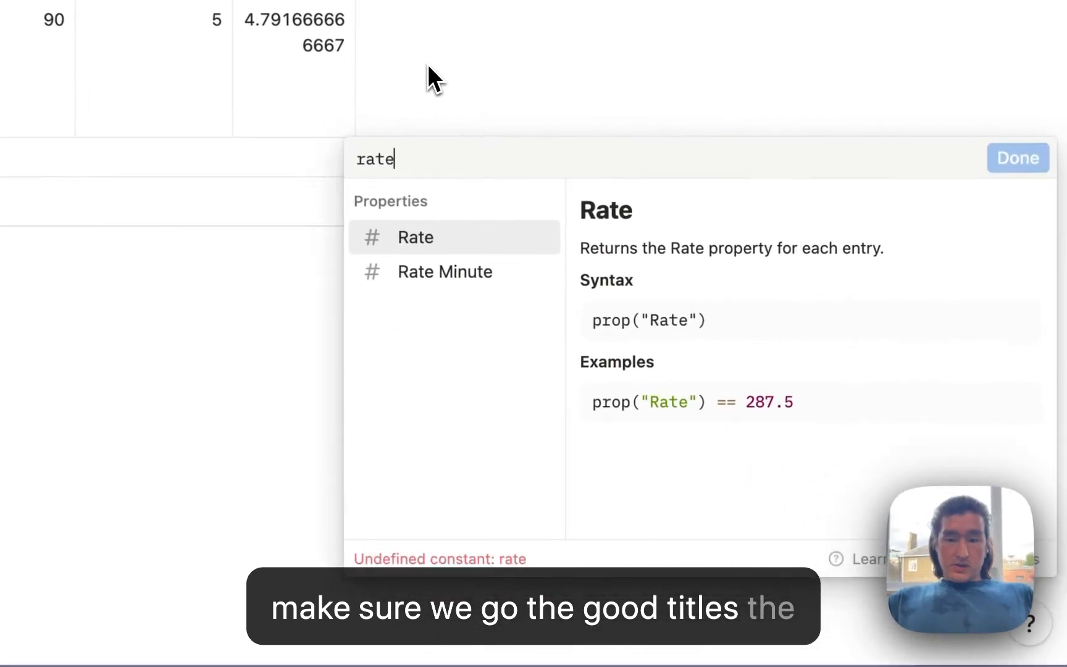
key(alt+BackSpace)
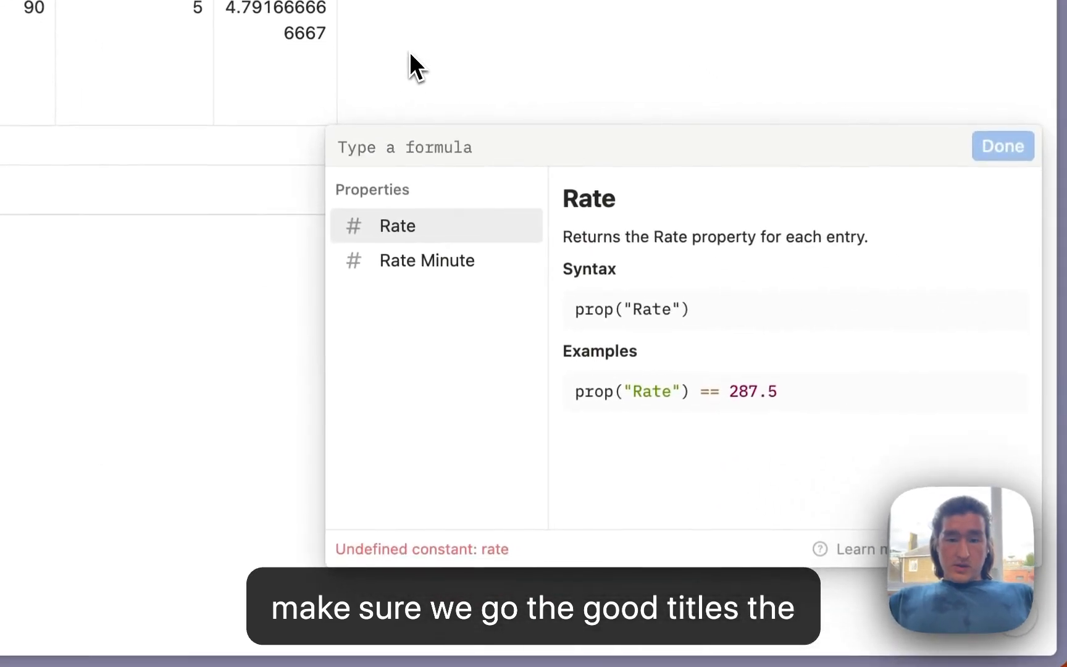
text(dur)
key(Return)
text(*atte)
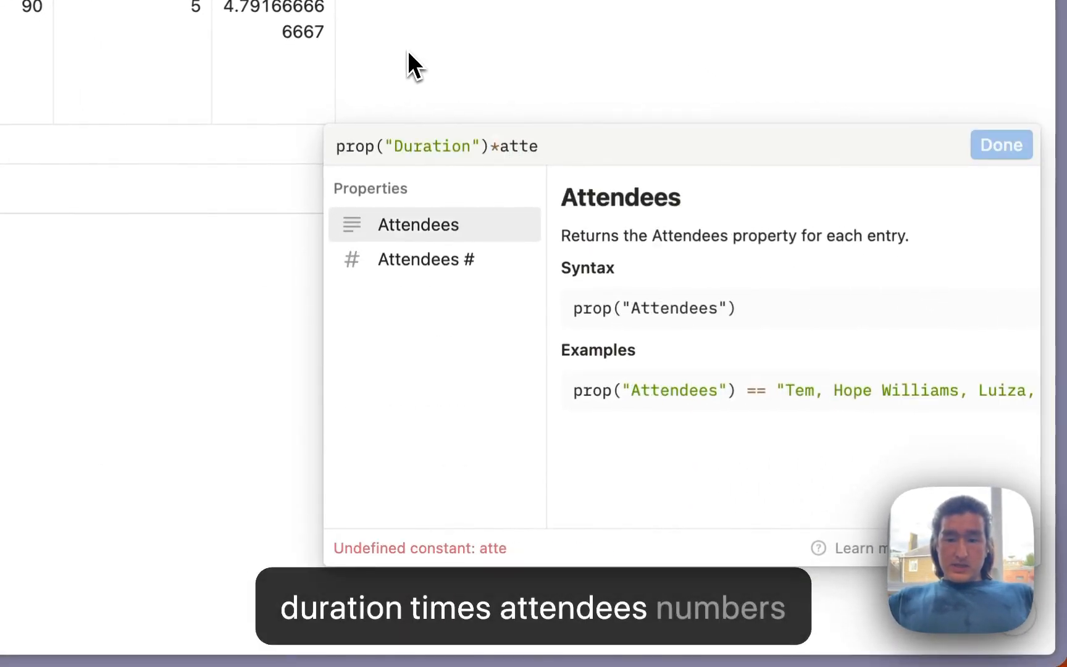
key(Down)
key(Return)
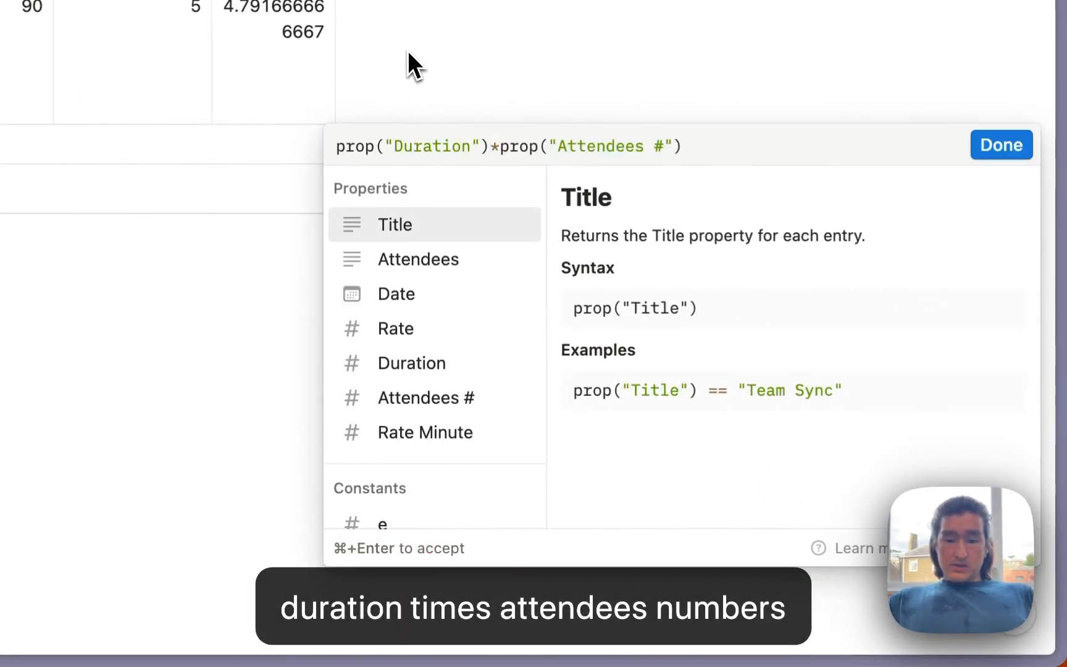
text(*rate)
key(Down)
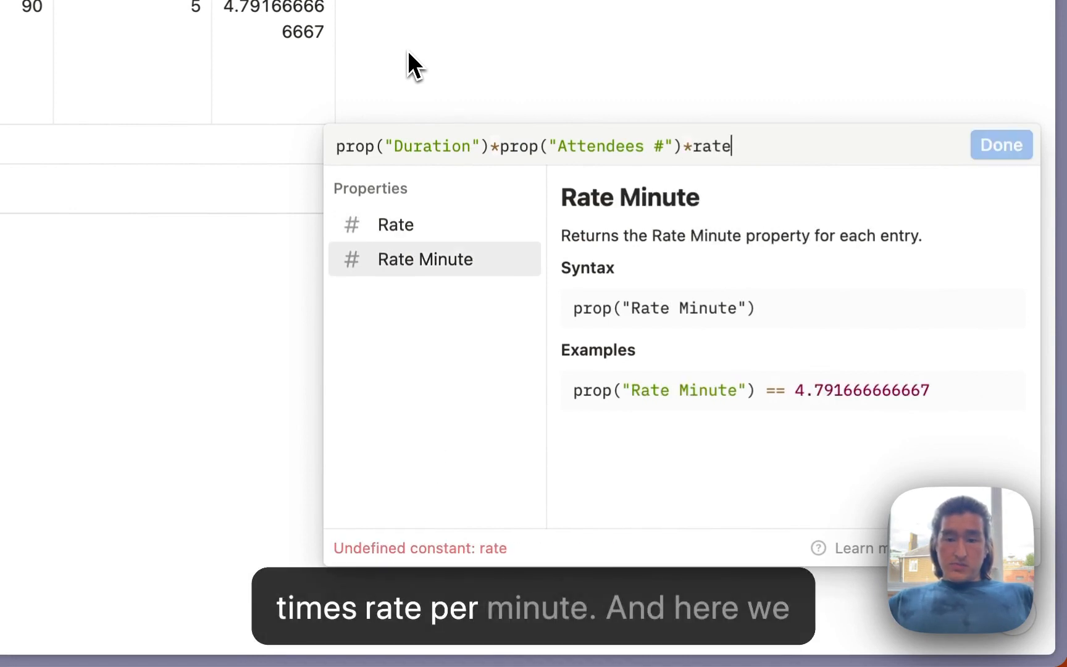
key(Return)
key(super+Return)
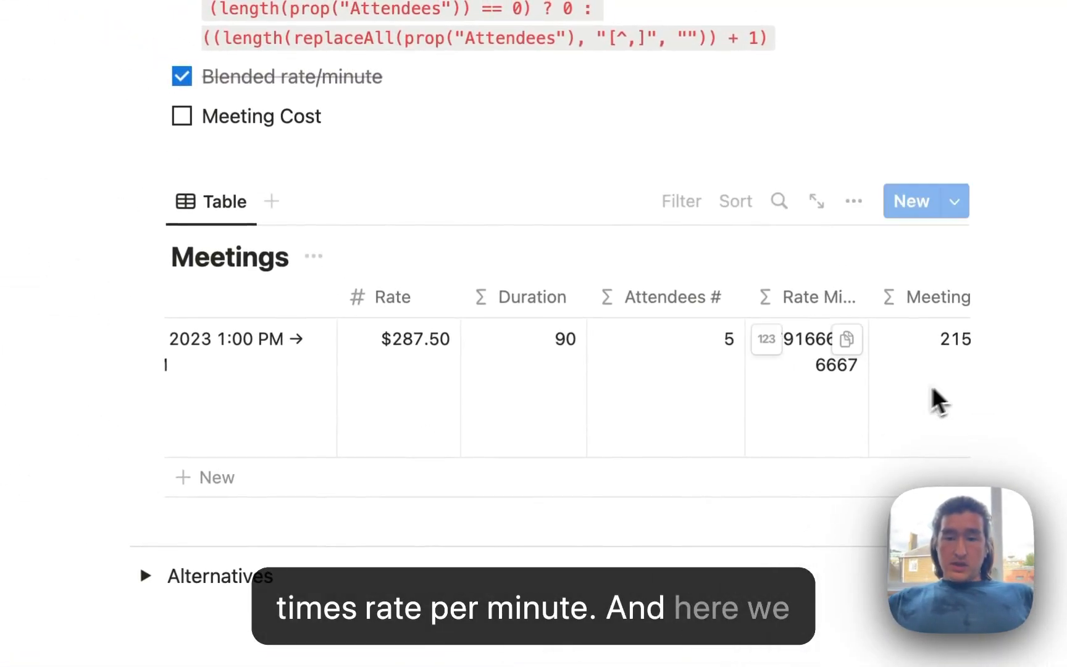
Format the Meeting Cost values as dollars.
scroll(405, 60, right, 3)
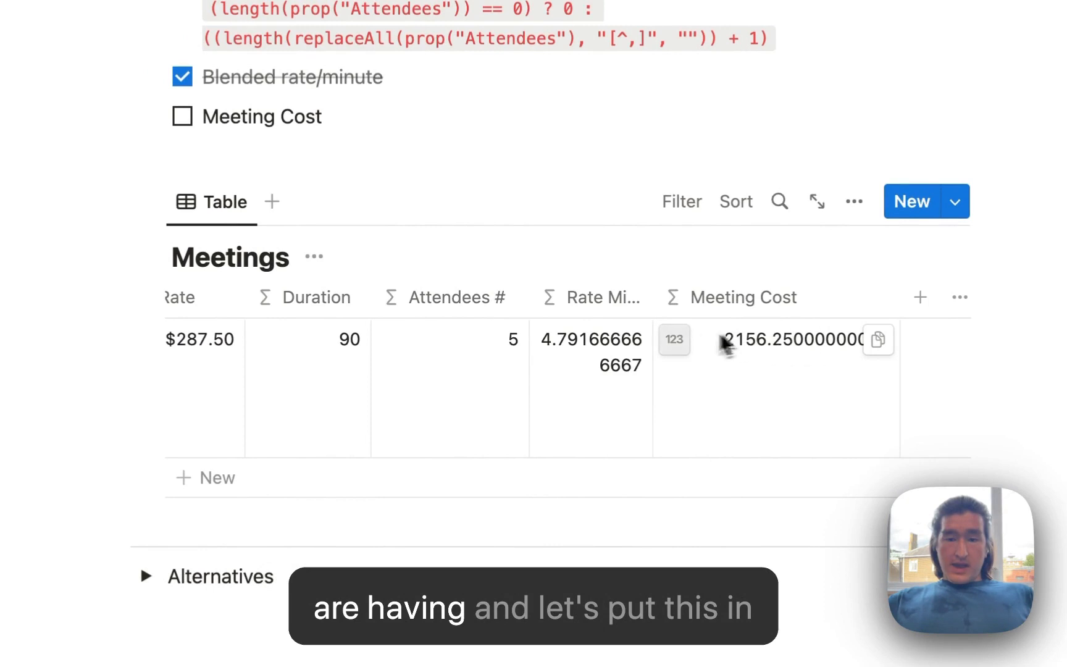
click(674, 339)
click(559, 250)
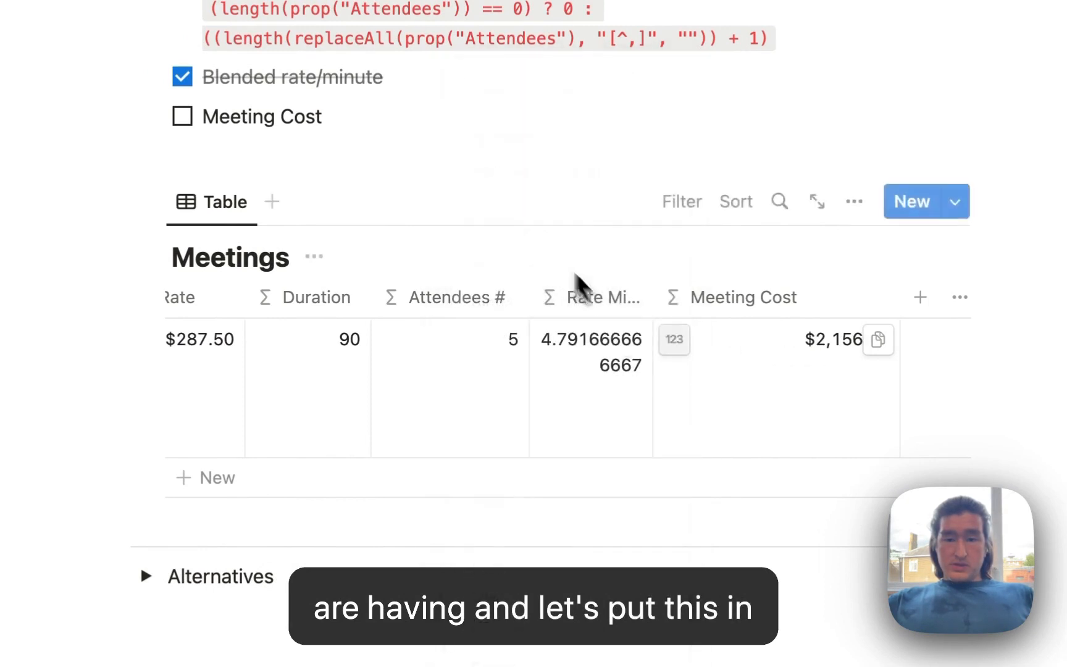
click(586, 156)
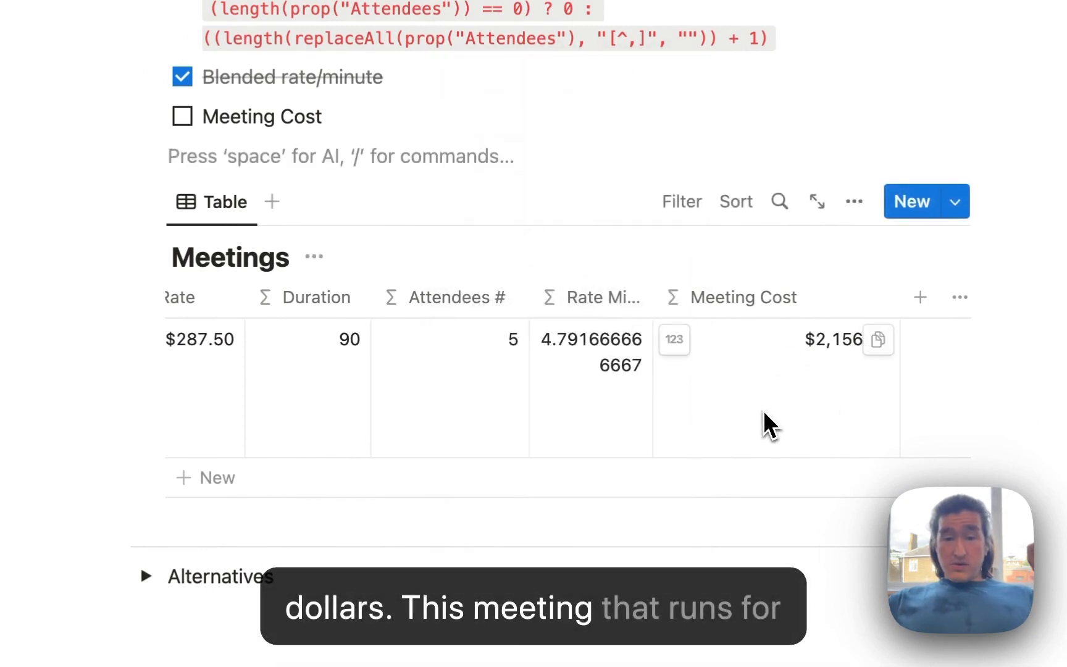
Open the Team Sync meeting's page from the Meetings table in a side view.
scroll(574, 400, left, 10)
scroll(660, 378, right, 5)
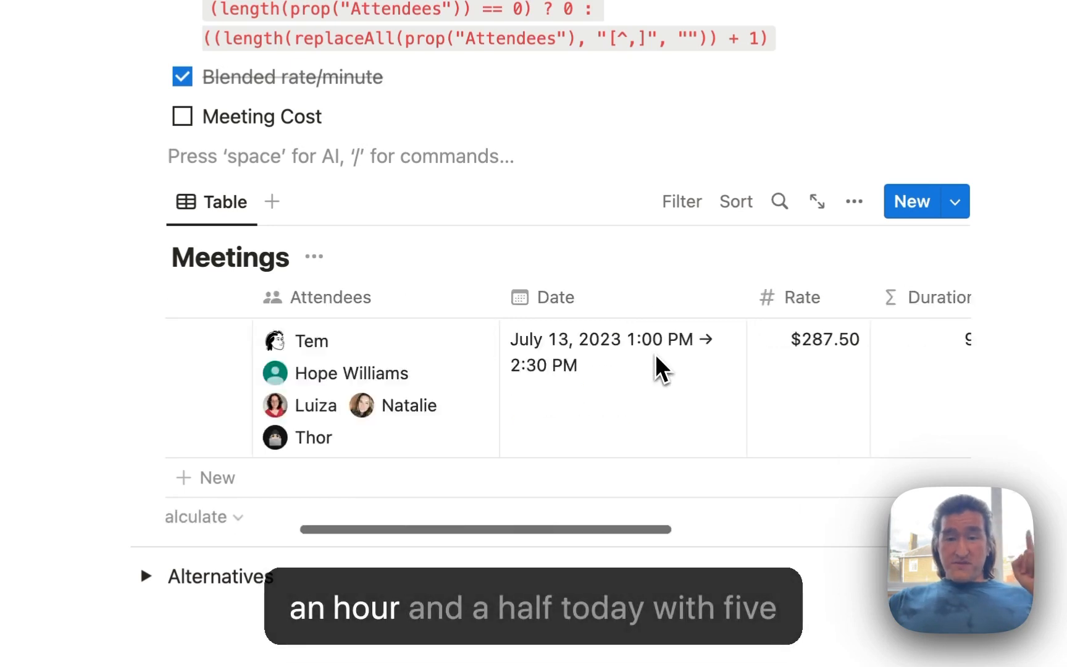
scroll(659, 365, right, 8)
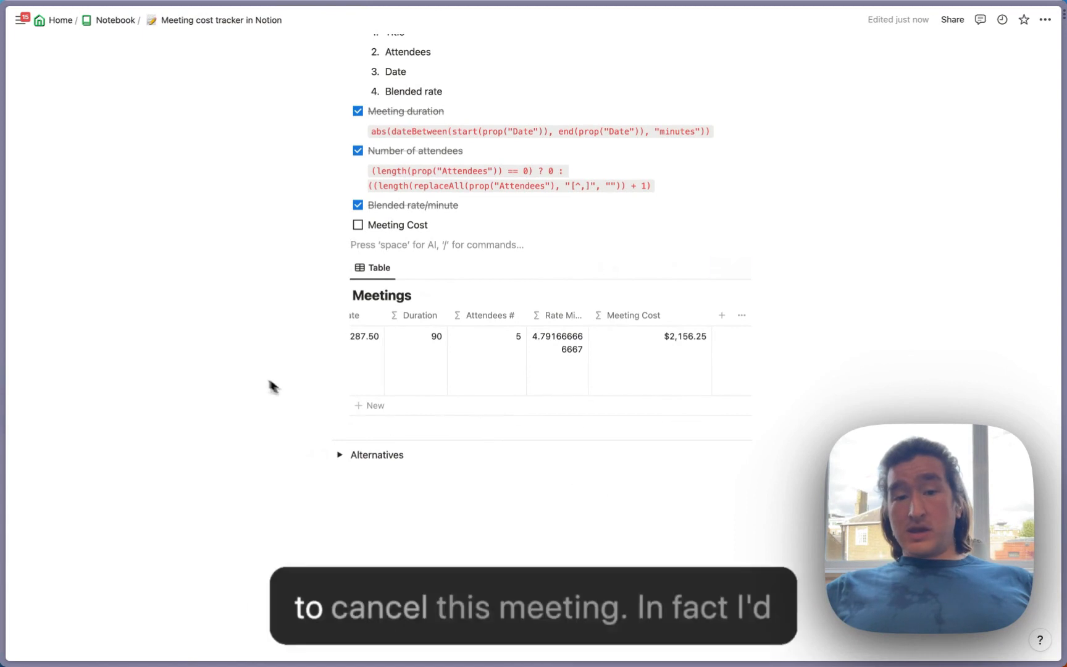
drag(242, 369, 447, 364)
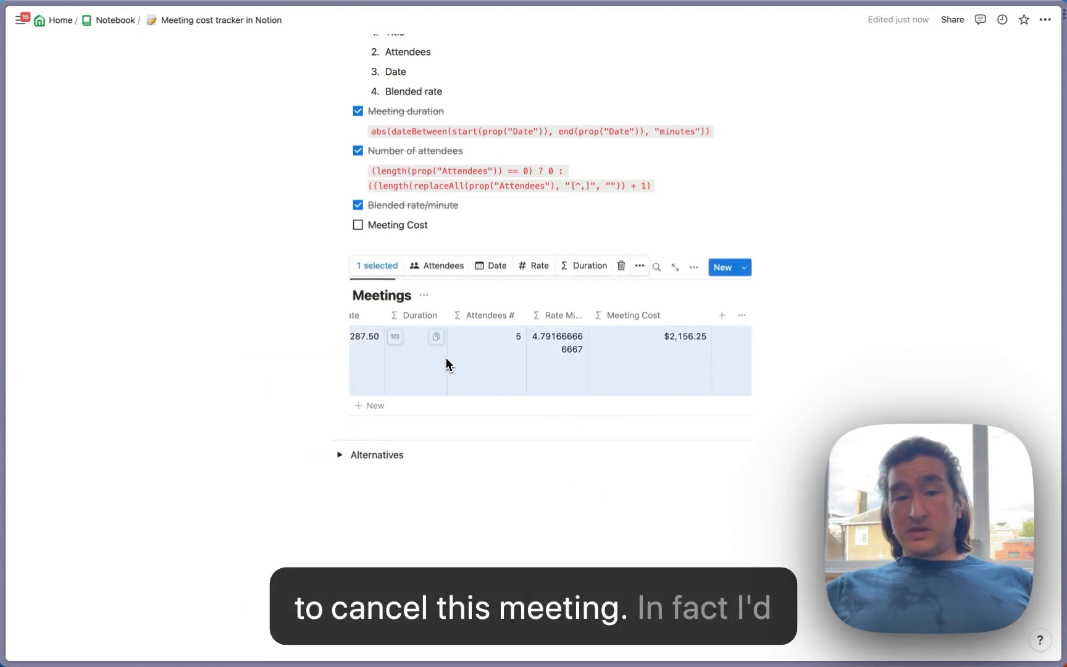
scroll(447, 364, left, 5)
click(516, 336)
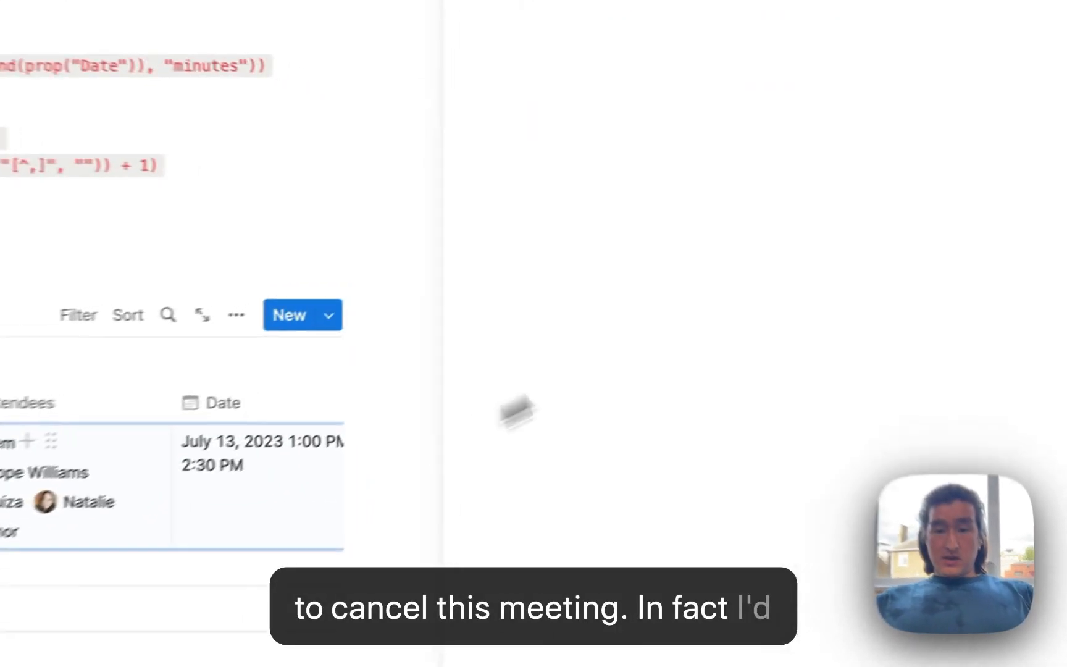
Post the comment "Cancel and run free!" on the Team Sync page and close the page.
click(671, 319)
text(Cnac)
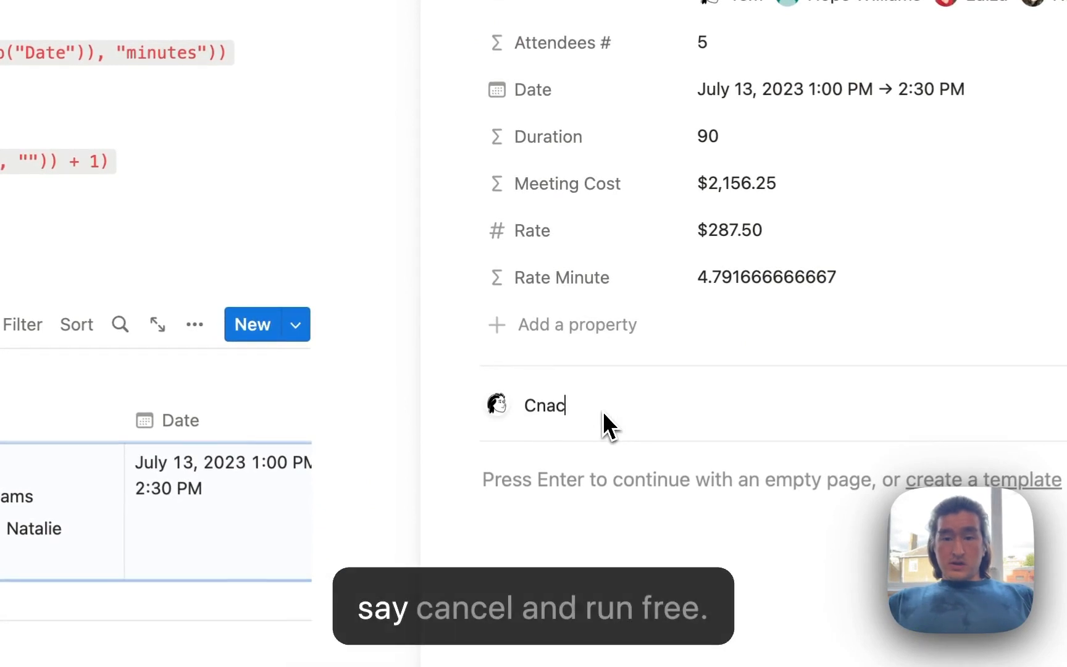
key(BackSpace)
text(n)
key(BackSpace)
key(BackSpace)
key(BackSpace)
text(ancel)
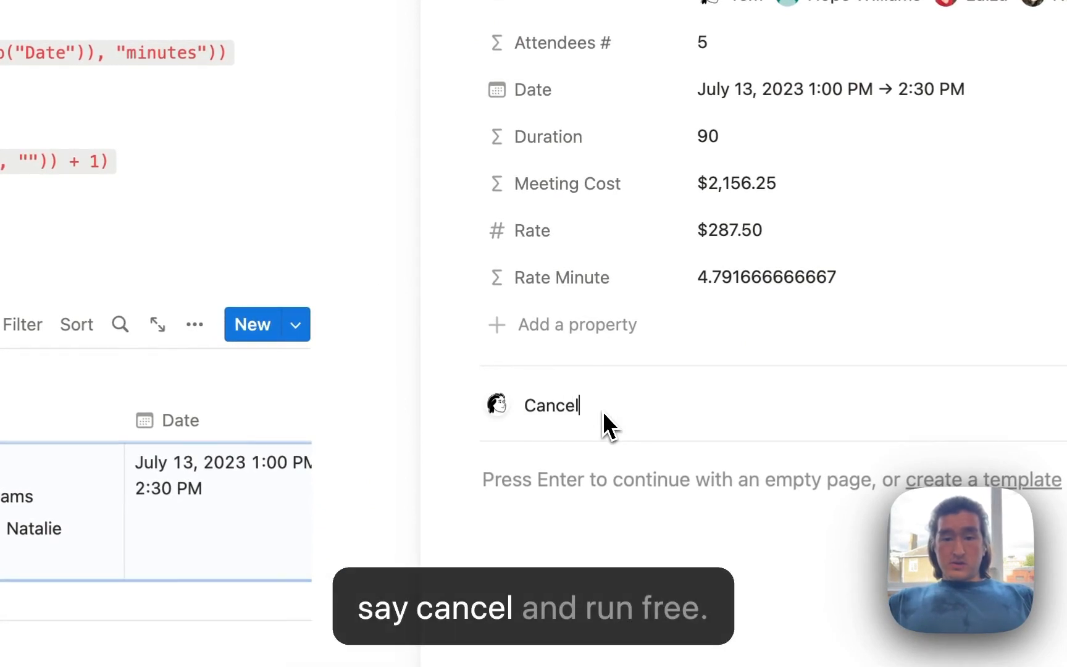
text( and r)
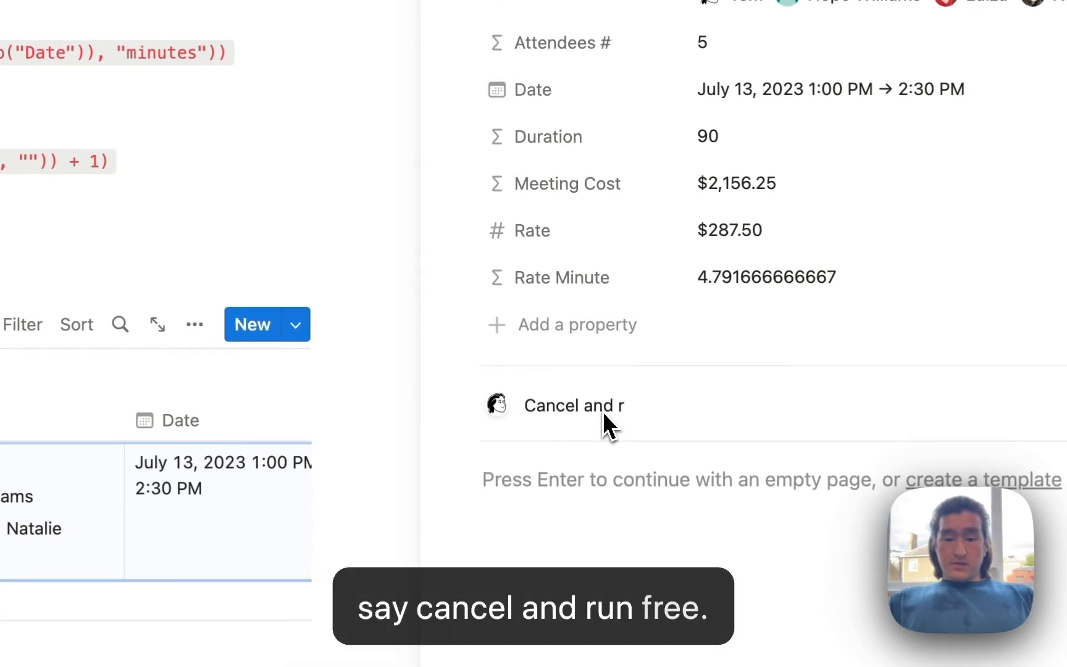
text(un free!)
key(Return)
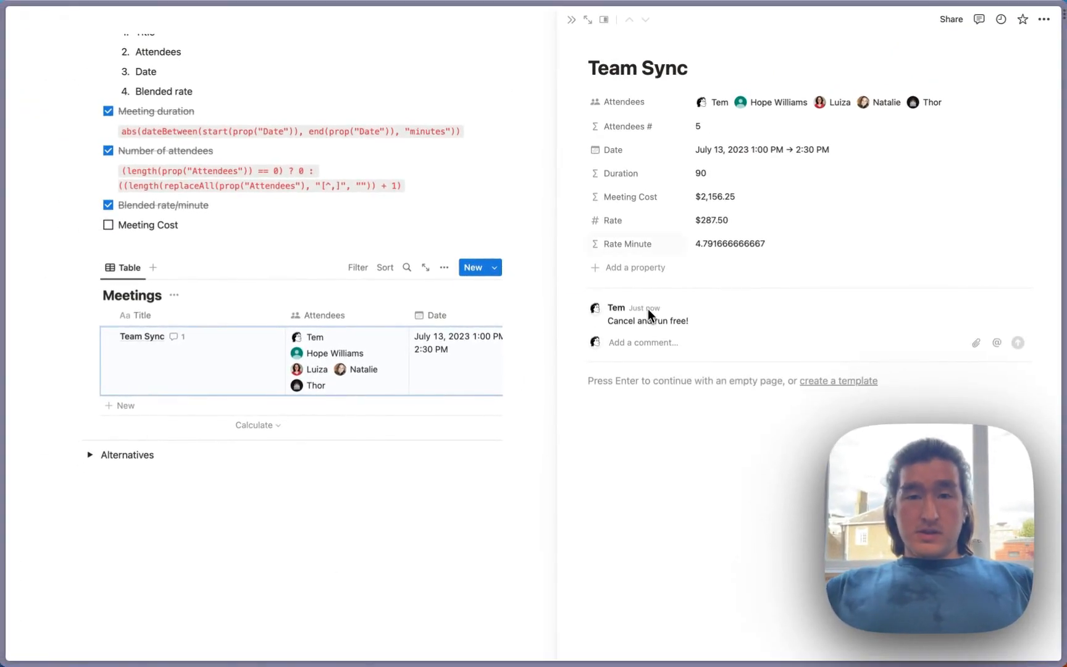
click(571, 21)
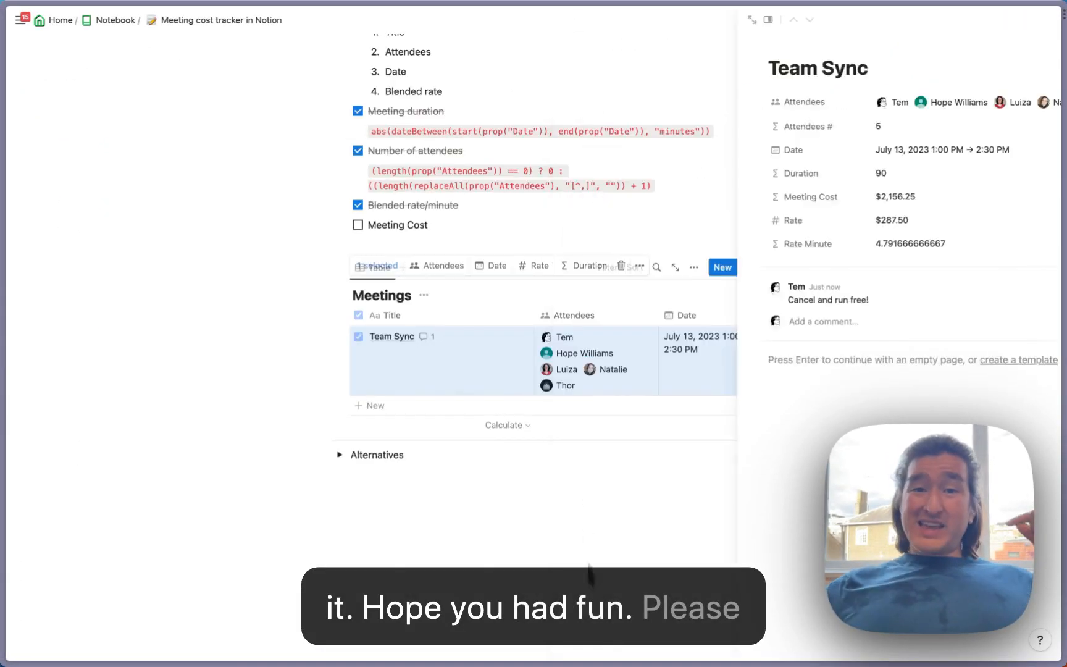